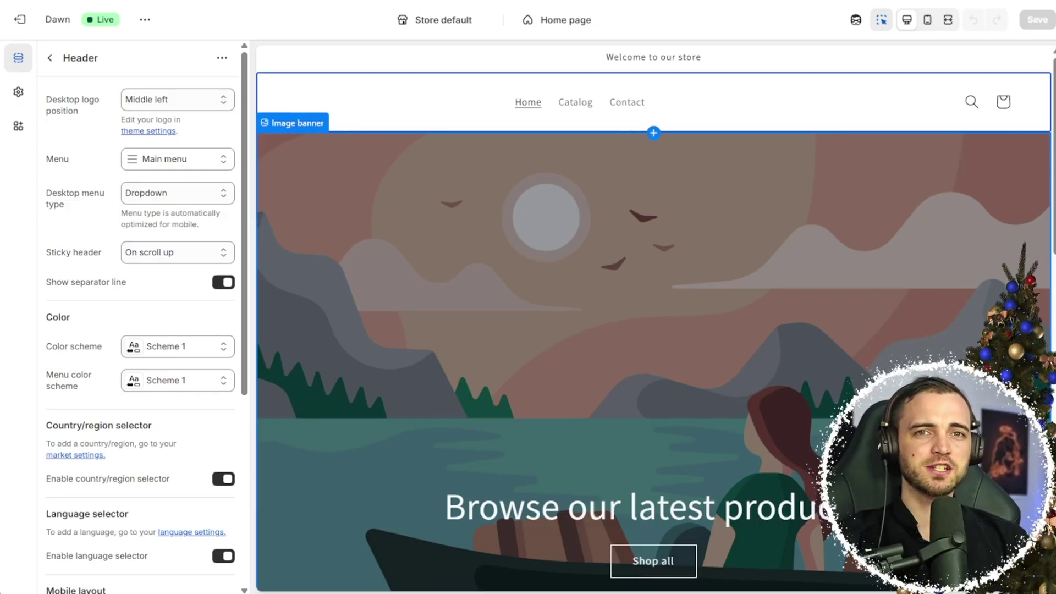
Step: Scroll the Dawn home page preview past the Image banner down to Featured products
{"action": "scroll", "coordinate": [653, 318], "scroll_direction": "down", "scroll_amount": 1}
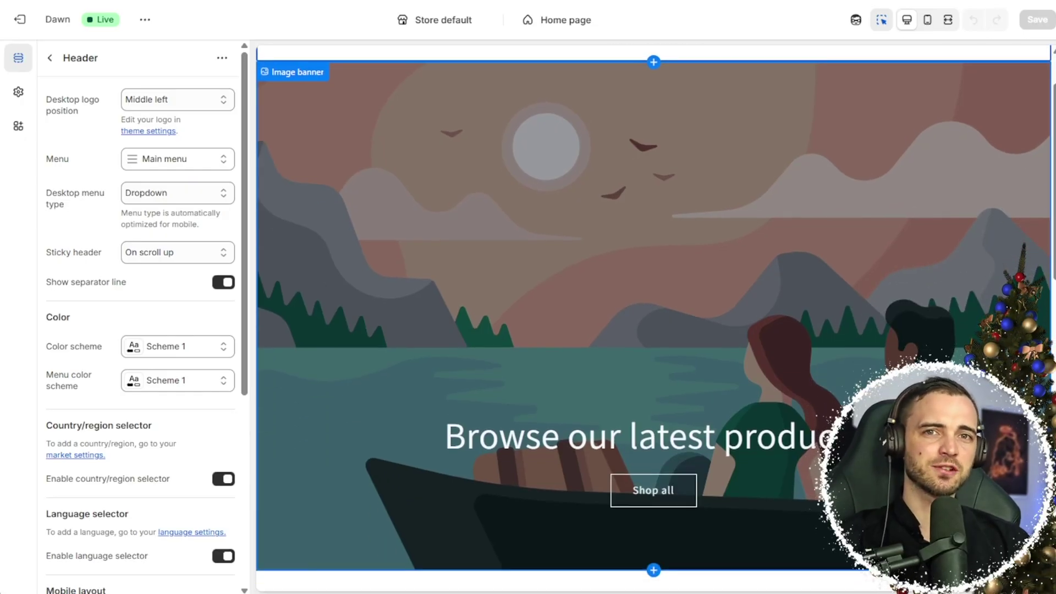
{"action": "scroll", "coordinate": [654, 318], "scroll_direction": "down", "scroll_amount": 2}
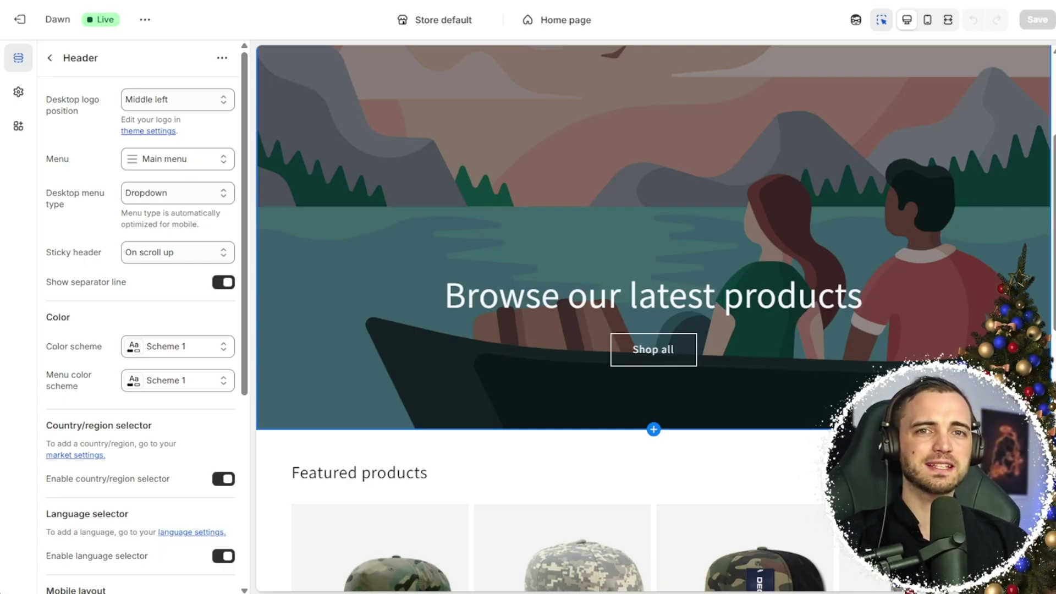
{"action": "scroll", "coordinate": [653, 318], "scroll_direction": "down", "scroll_amount": 1}
{"action": "scroll", "coordinate": [653, 317], "scroll_direction": "down", "scroll_amount": 2}
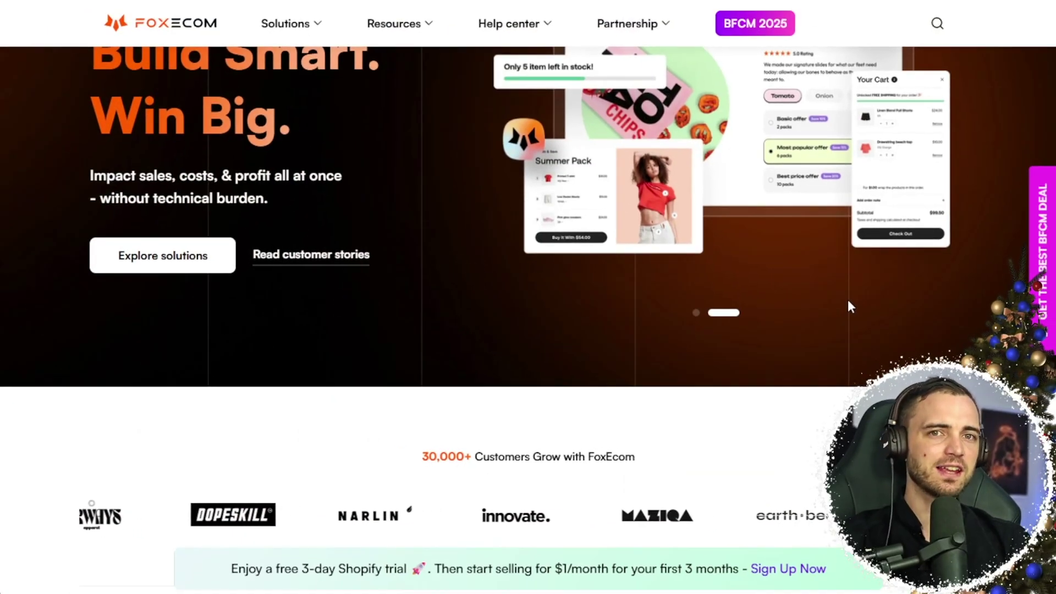
Step: Scroll past the Industry-Tailored Templates cards to the 'Build Faster. Sell Smarter' hero
{"action": "scroll", "coordinate": [848, 302], "scroll_direction": "down", "scroll_amount": 2}
{"action": "scroll", "coordinate": [850, 302], "scroll_direction": "down", "scroll_amount": 1}
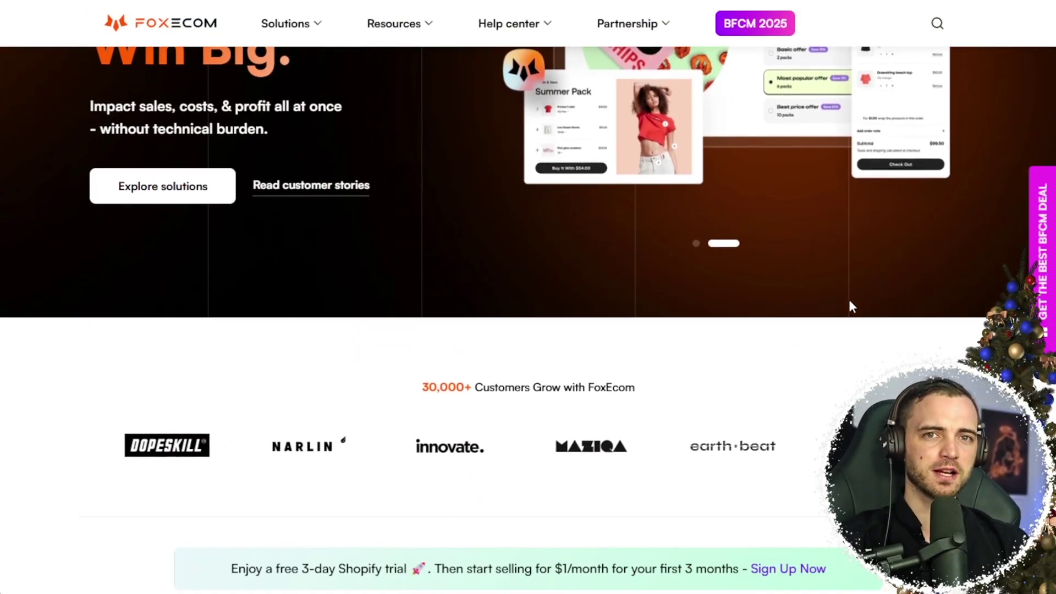
{"action": "scroll", "coordinate": [849, 302], "scroll_direction": "down", "scroll_amount": 5}
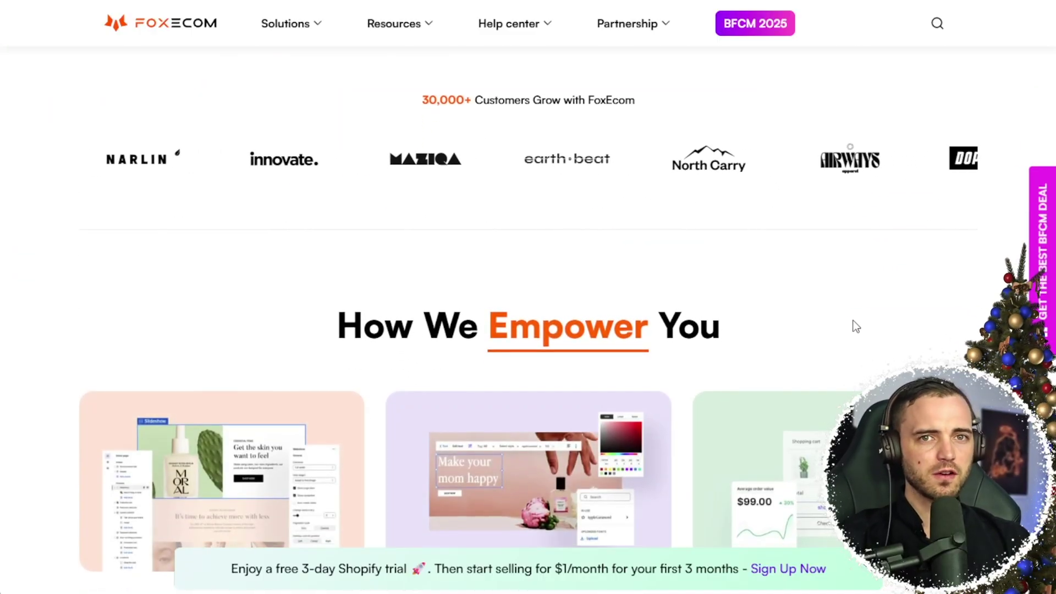
{"action": "scroll", "coordinate": [847, 282], "scroll_direction": "down", "scroll_amount": 1}
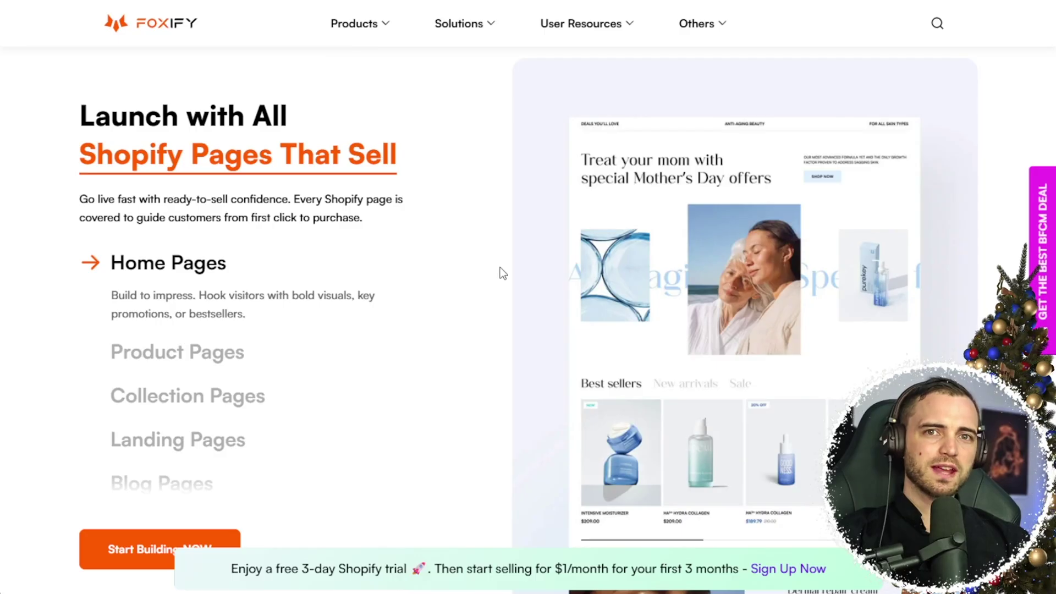
{"action": "scroll", "coordinate": [500, 267], "scroll_direction": "down", "scroll_amount": 8}
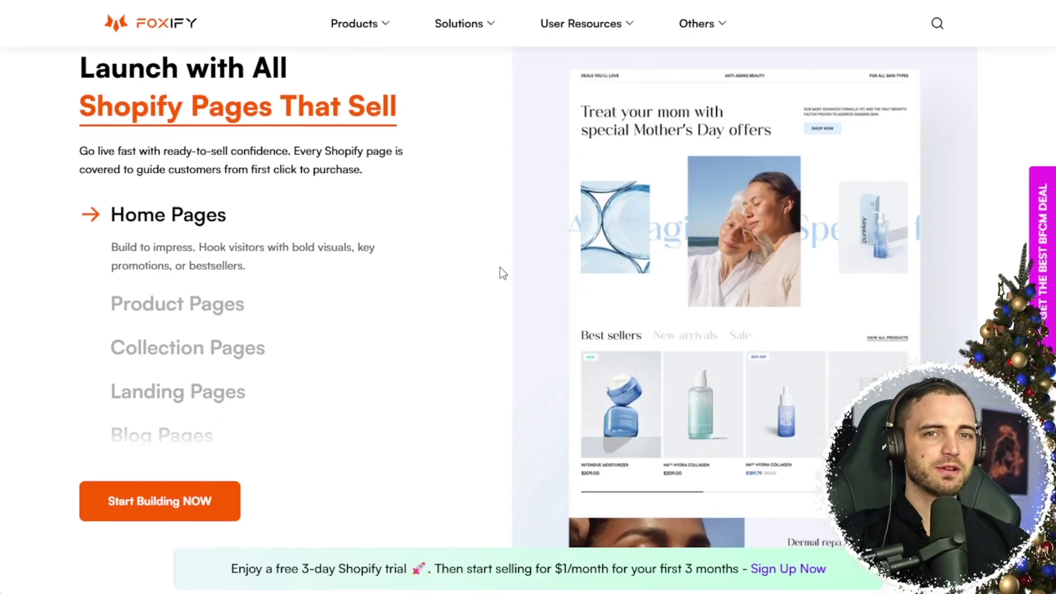
{"action": "scroll", "coordinate": [500, 268], "scroll_direction": "down", "scroll_amount": 6}
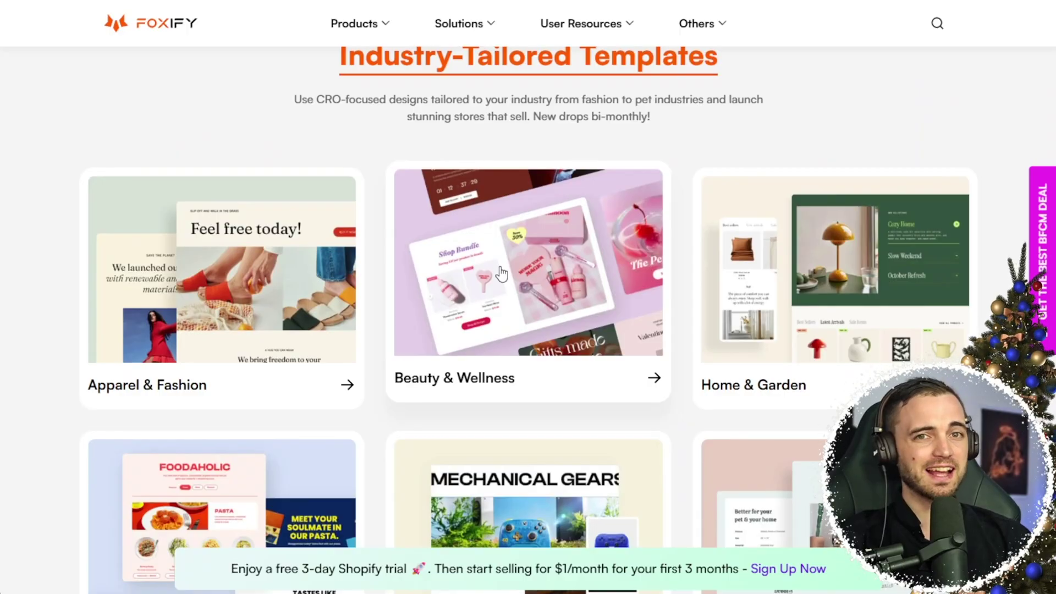
{"action": "scroll", "coordinate": [500, 273], "scroll_direction": "down", "scroll_amount": 4}
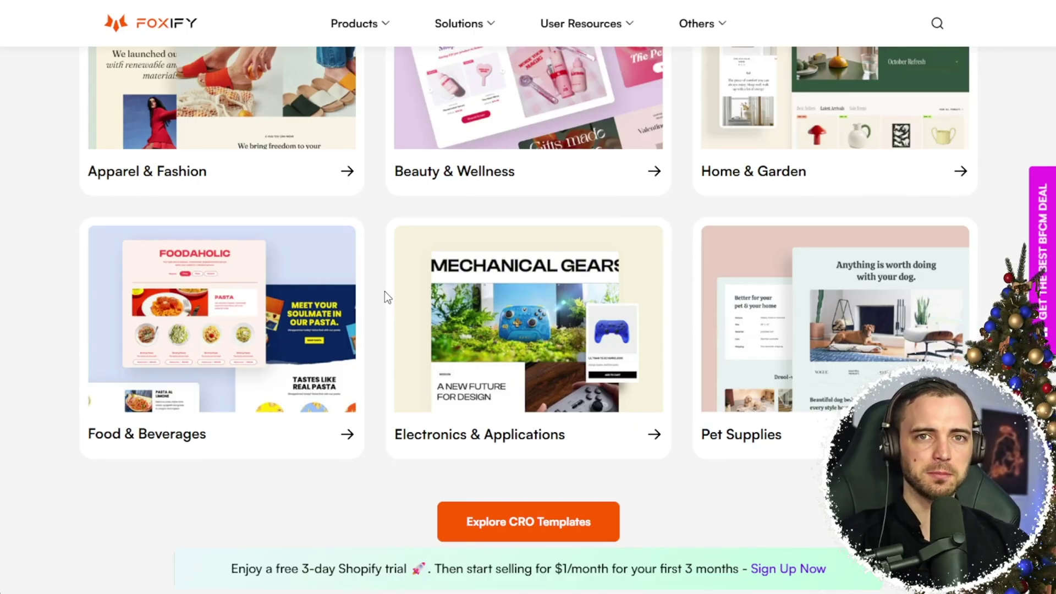
{"action": "scroll", "coordinate": [682, 306], "scroll_direction": "down", "scroll_amount": 1}
{"action": "scroll", "coordinate": [690, 306], "scroll_direction": "down", "scroll_amount": 10}
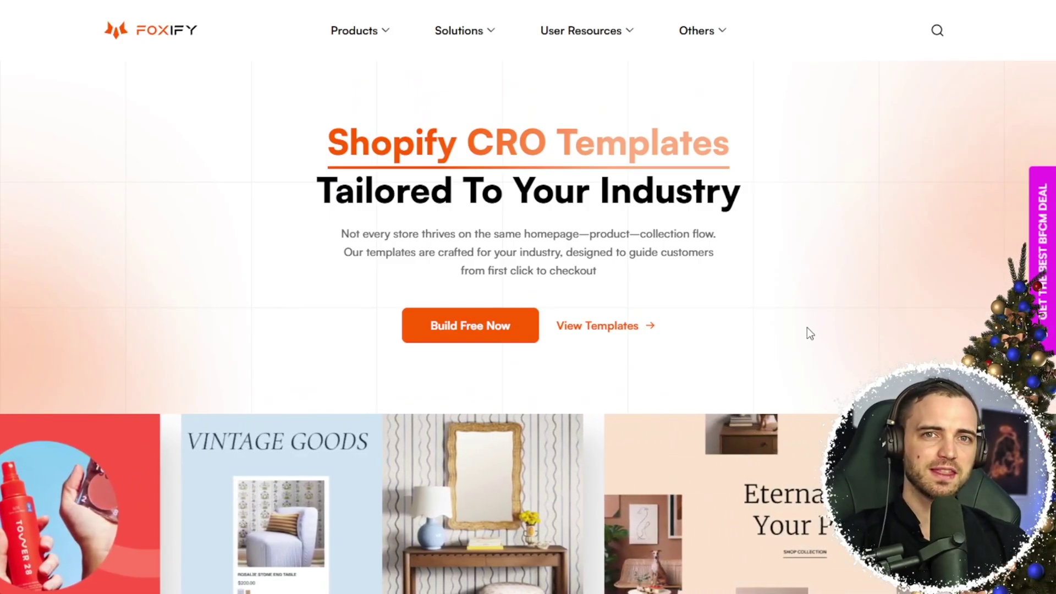
Step: Scroll down to the 'CRO Templates Built For Your Industry' section
{"action": "scroll", "coordinate": [806, 328], "scroll_direction": "down", "scroll_amount": 2}
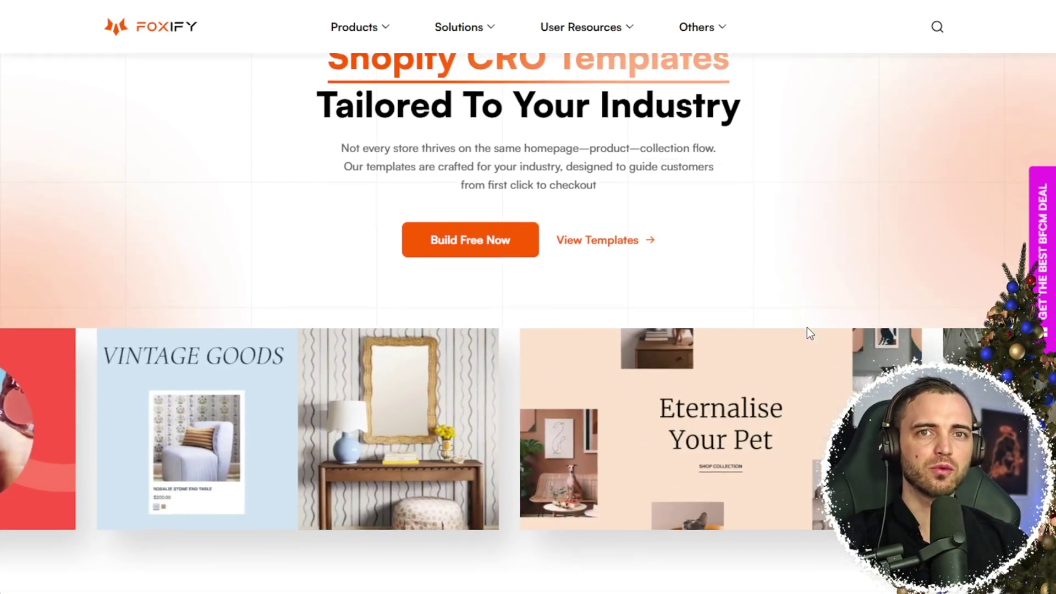
{"action": "scroll", "coordinate": [806, 328], "scroll_direction": "down", "scroll_amount": 1}
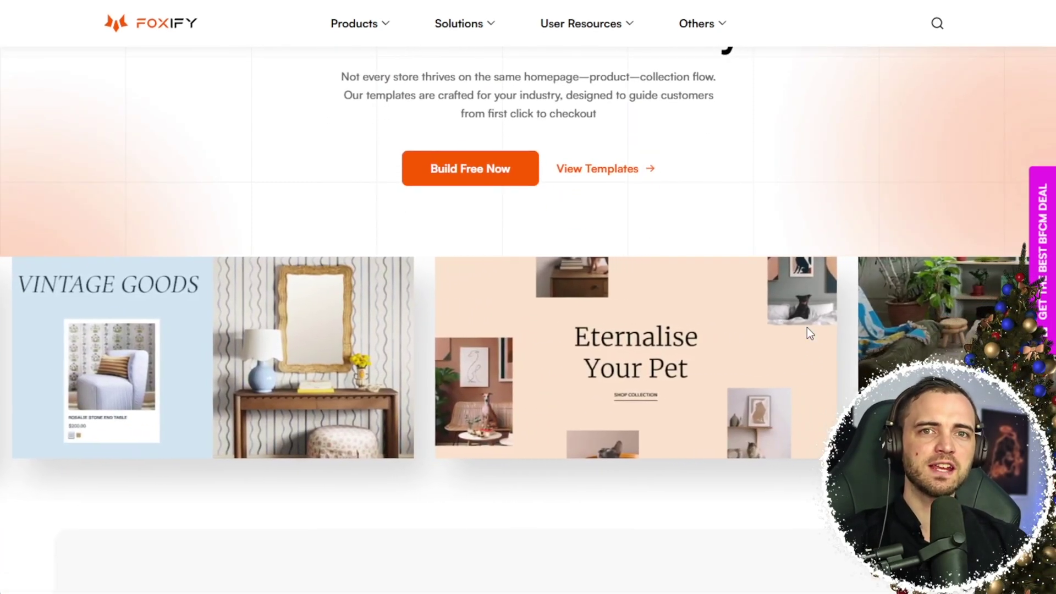
{"action": "scroll", "coordinate": [807, 328], "scroll_direction": "down", "scroll_amount": 5}
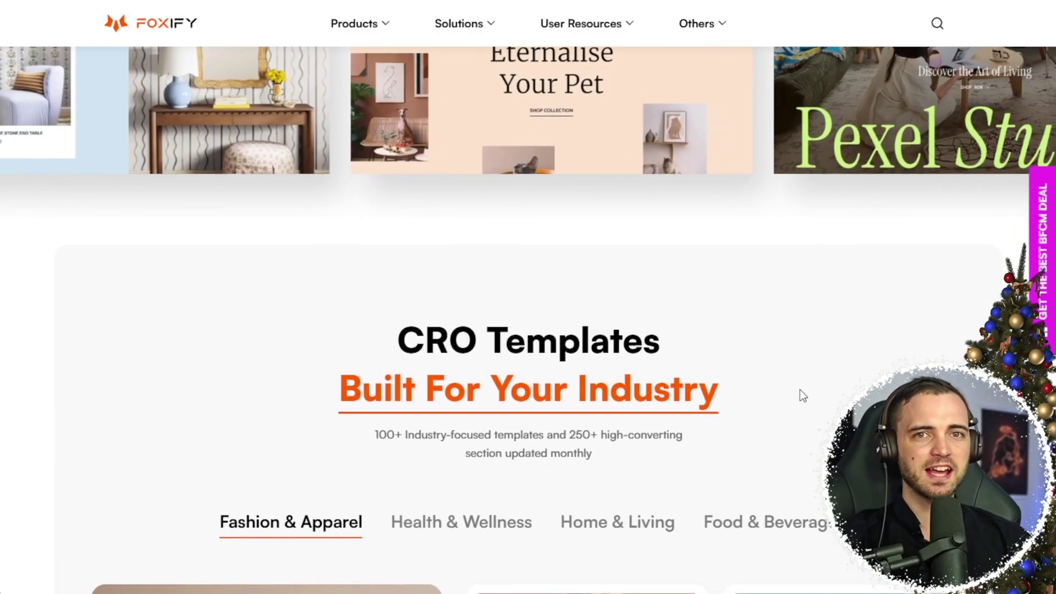
{"action": "scroll", "coordinate": [800, 387], "scroll_direction": "down", "scroll_amount": 2}
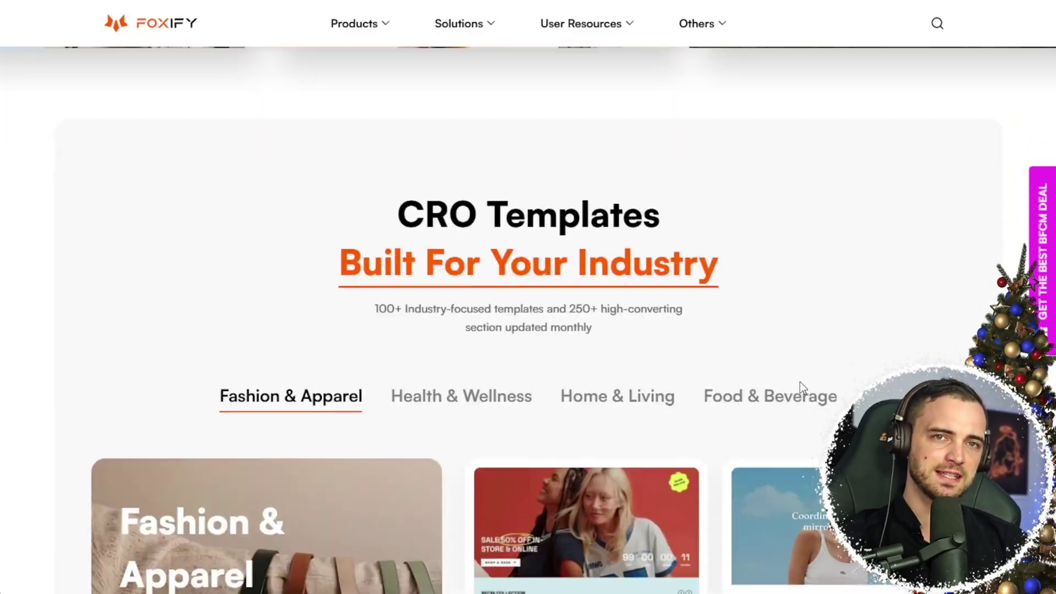
{"action": "scroll", "coordinate": [800, 382], "scroll_direction": "down", "scroll_amount": 4}
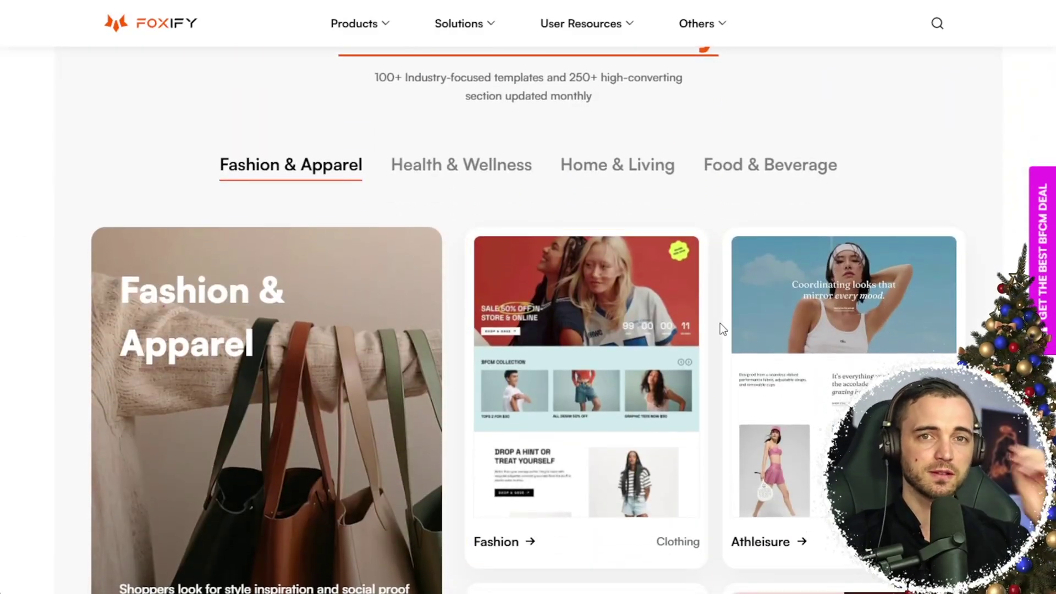
{"action": "scroll", "coordinate": [790, 206], "scroll_direction": "up", "scroll_amount": 3}
{"action": "scroll", "coordinate": [789, 206], "scroll_direction": "down", "scroll_amount": 3}
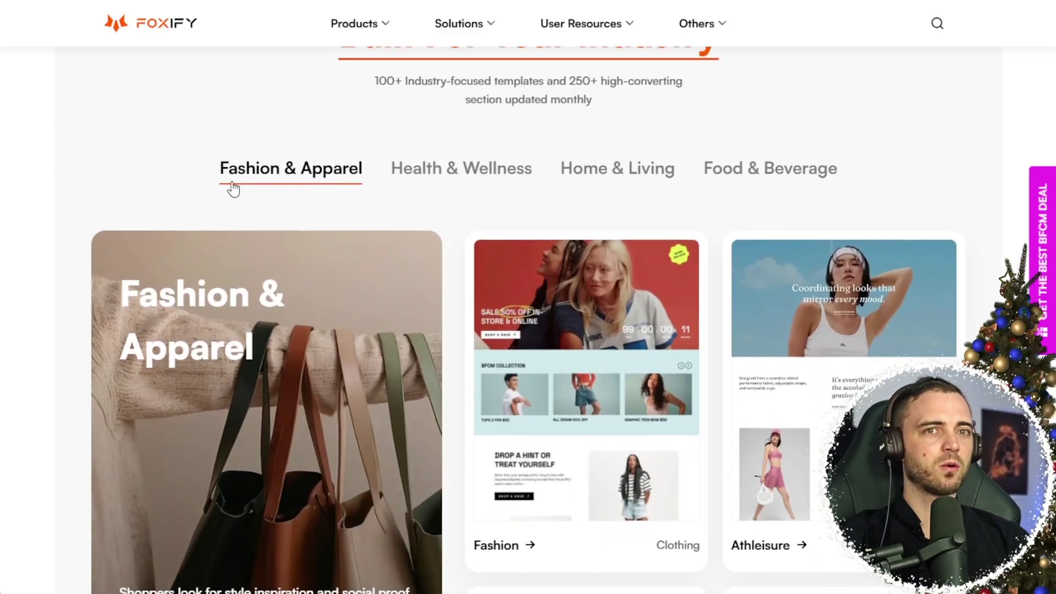
Step: Show the Health & Wellness templates, then the Food & Beverage templates
{"action": "left_click", "coordinate": [460, 169]}
{"action": "scroll", "coordinate": [671, 212], "scroll_direction": "down", "scroll_amount": 3}
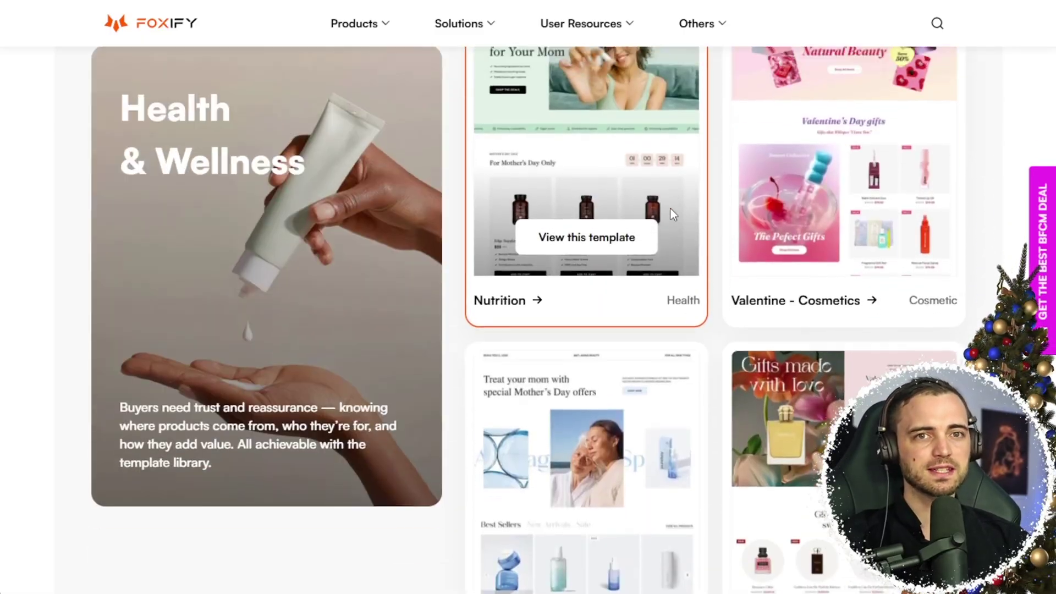
{"action": "scroll", "coordinate": [671, 209], "scroll_direction": "up", "scroll_amount": 3}
{"action": "left_click", "coordinate": [754, 98]}
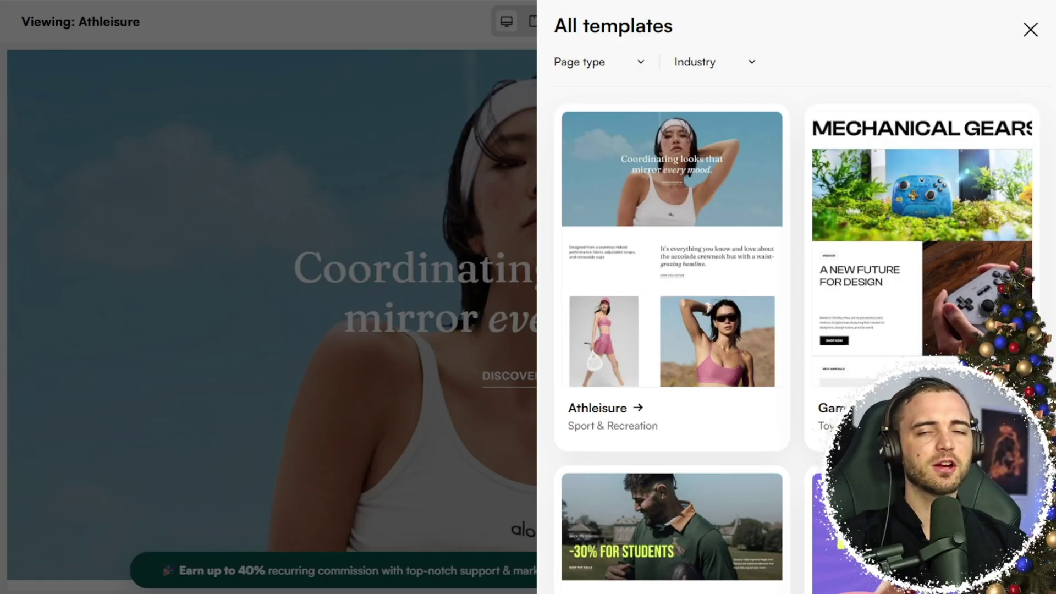
Step: Scroll through the All templates side panel beside the Athleisure template preview
{"action": "scroll", "coordinate": [797, 341], "scroll_direction": "down", "scroll_amount": 20}
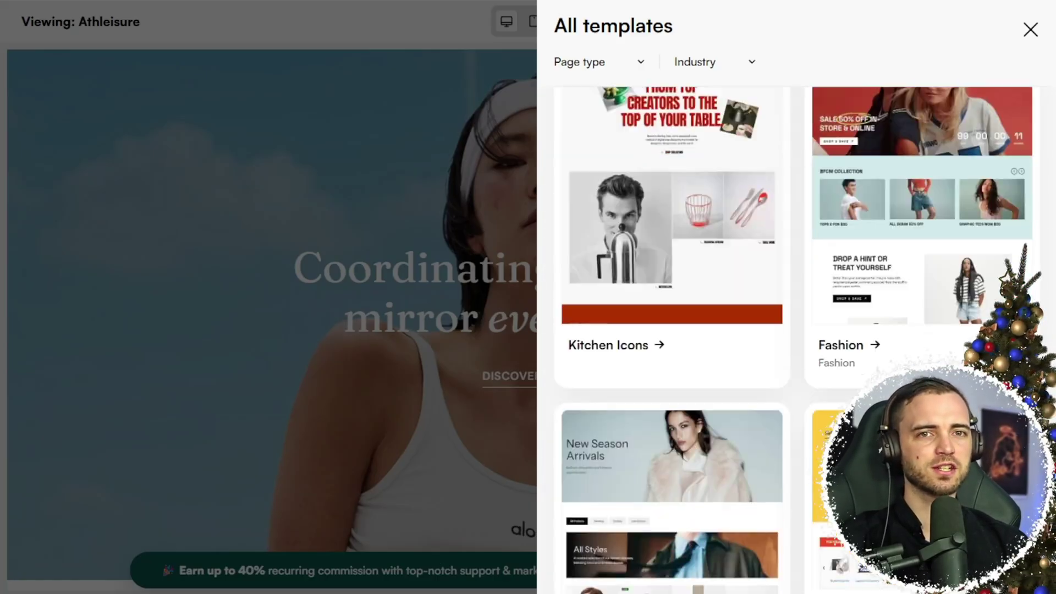
{"action": "scroll", "coordinate": [797, 341], "scroll_direction": "down", "scroll_amount": 20}
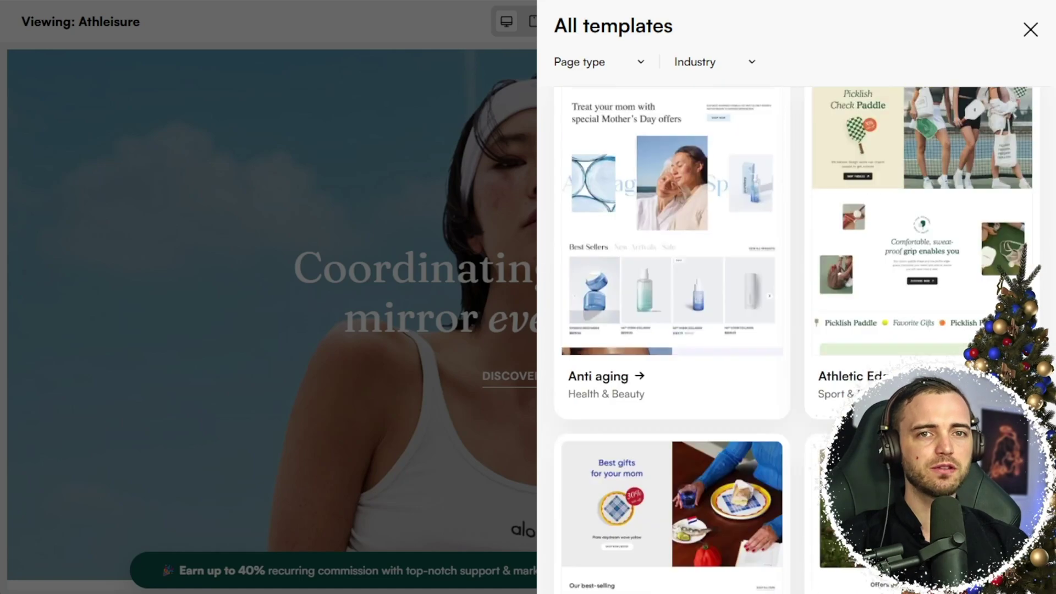
{"action": "scroll", "coordinate": [797, 341], "scroll_direction": "down", "scroll_amount": 15}
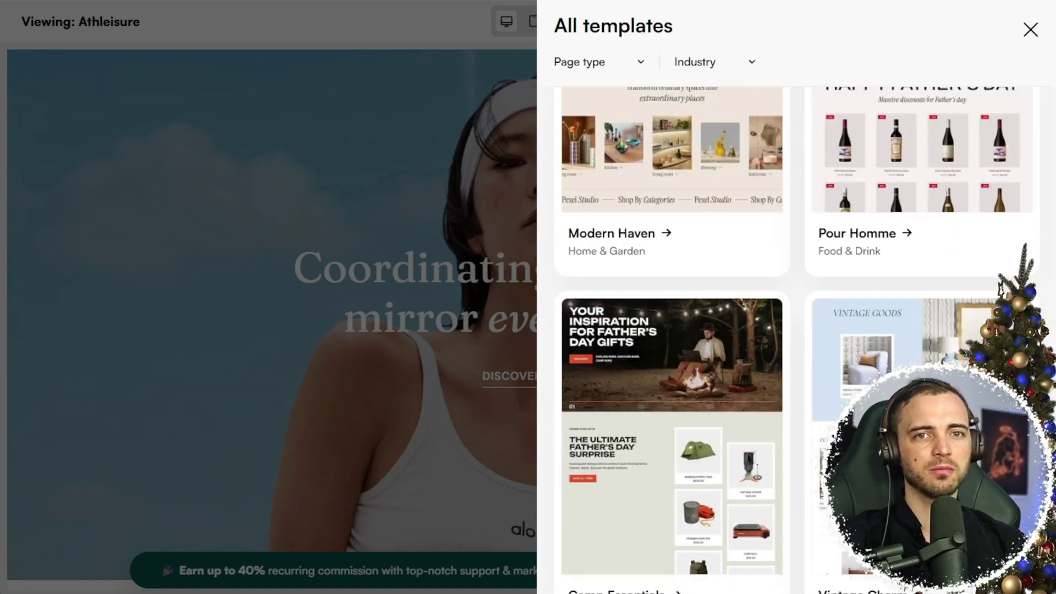
{"action": "scroll", "coordinate": [797, 340], "scroll_direction": "down", "scroll_amount": 12}
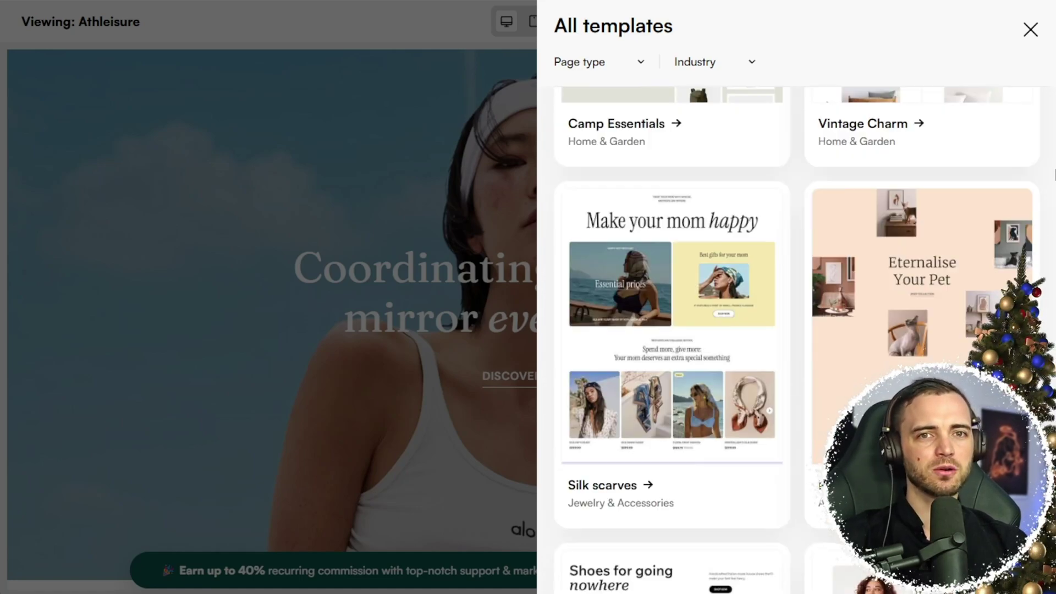
{"action": "scroll", "coordinate": [1053, 182], "scroll_direction": "down", "scroll_amount": 6}
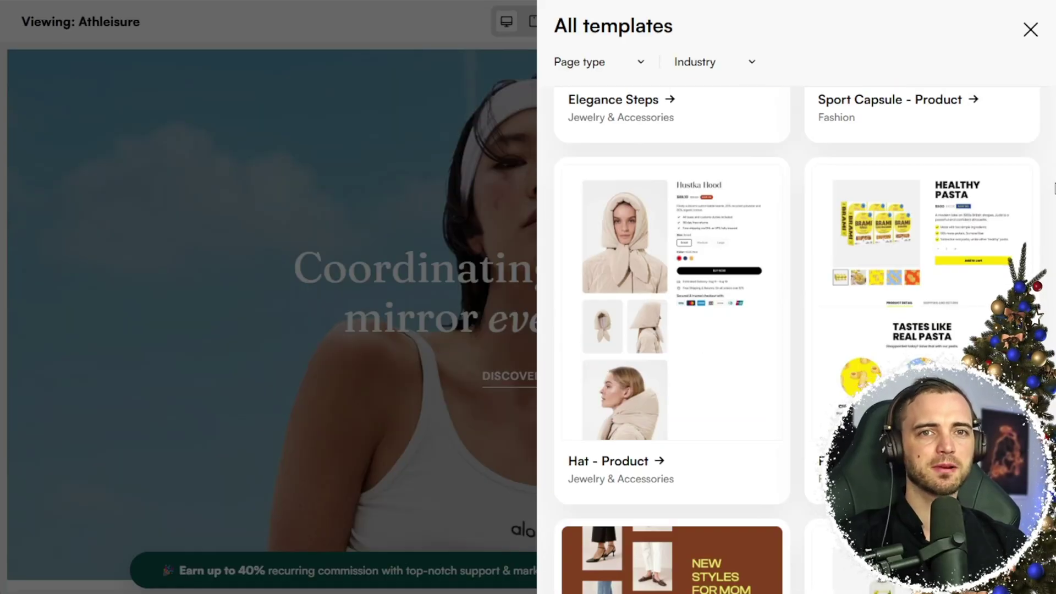
{"action": "scroll", "coordinate": [1054, 189], "scroll_direction": "down", "scroll_amount": 3}
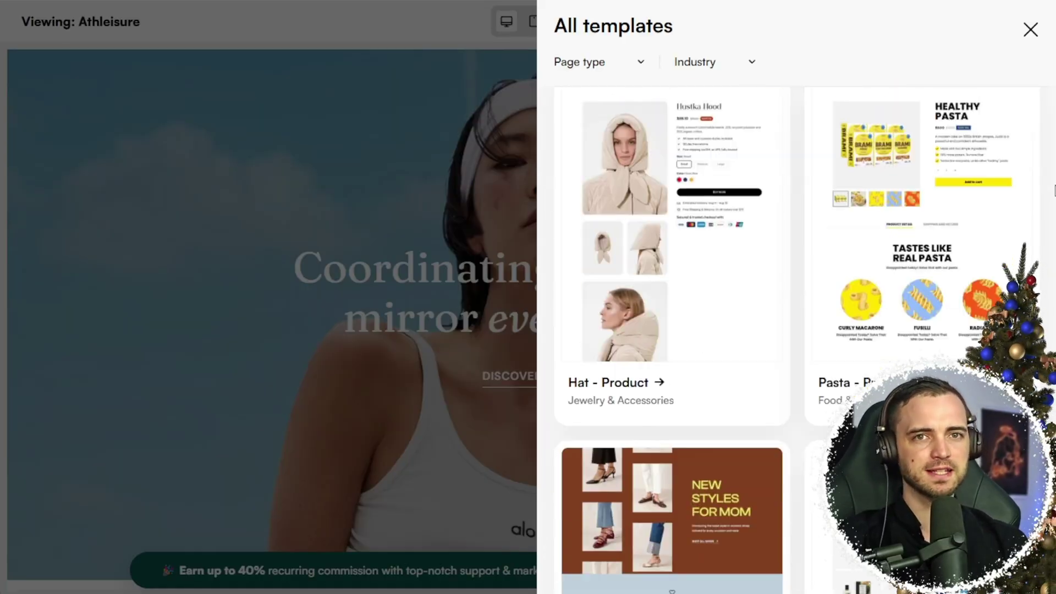
{"action": "scroll", "coordinate": [1053, 190], "scroll_direction": "down", "scroll_amount": 7}
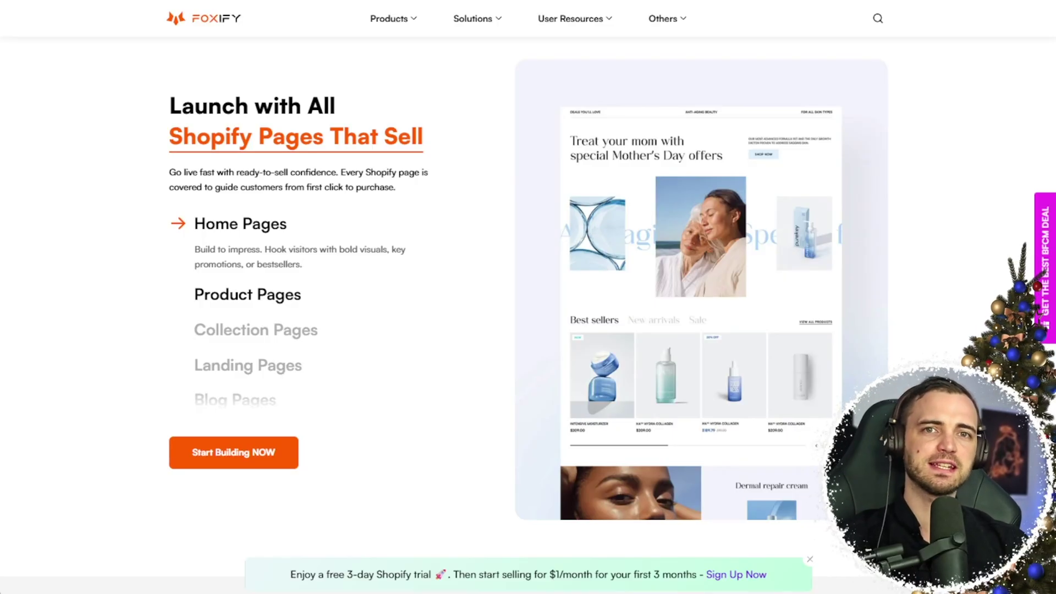
{"action": "left_click", "coordinate": [243, 285]}
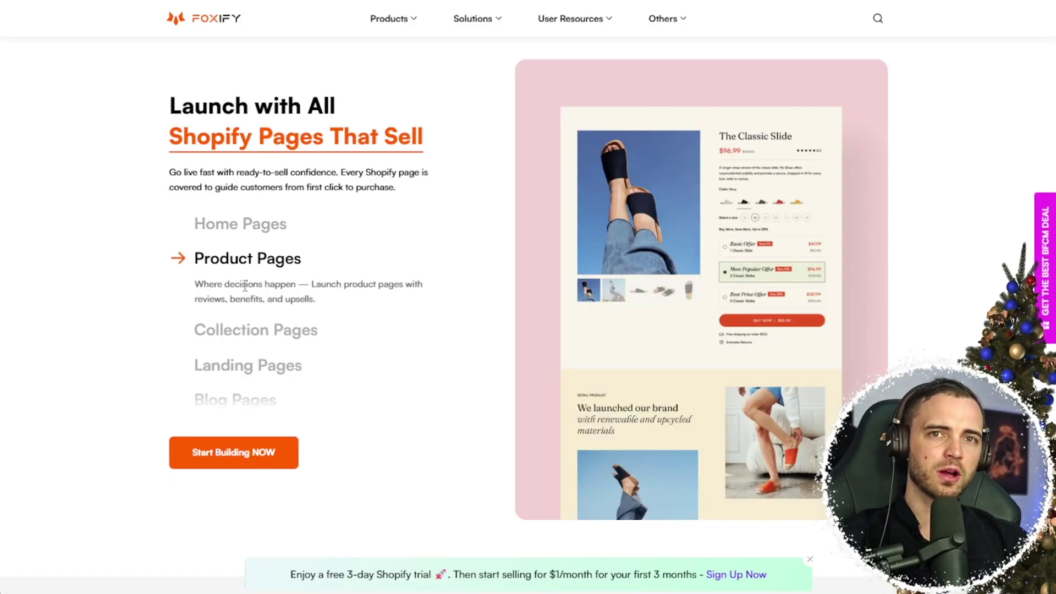
{"action": "scroll", "coordinate": [530, 360], "scroll_direction": "down", "scroll_amount": 10}
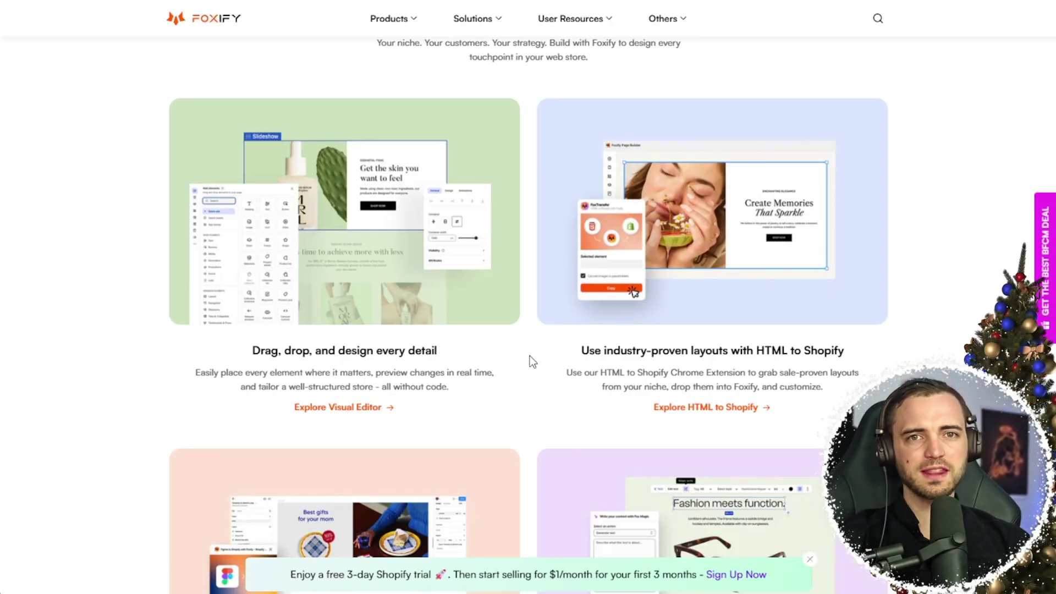
{"action": "scroll", "coordinate": [529, 357], "scroll_direction": "down", "scroll_amount": 2}
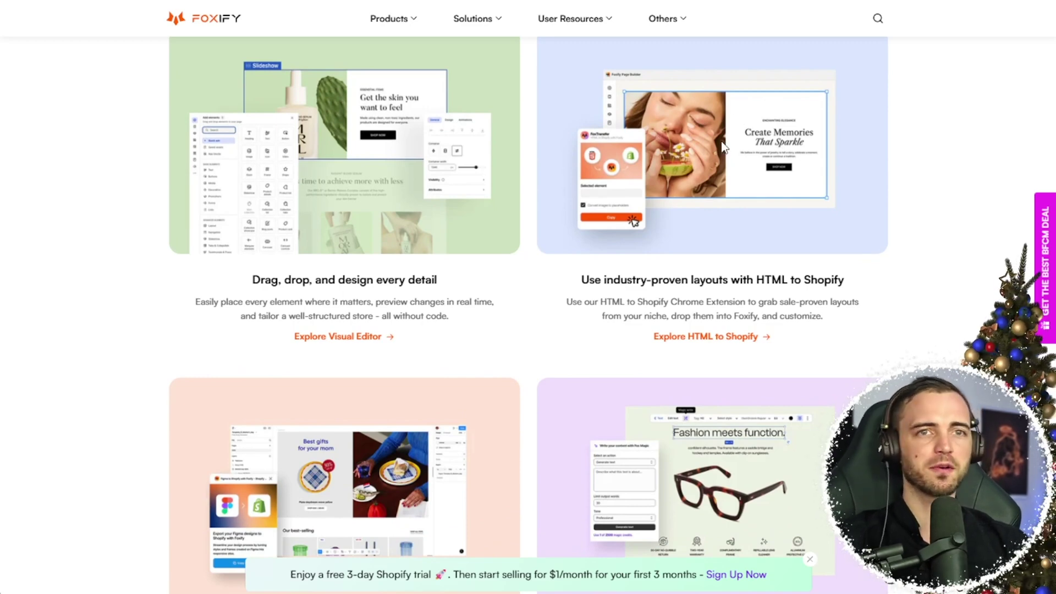
{"action": "scroll", "coordinate": [722, 146], "scroll_direction": "down", "scroll_amount": 4}
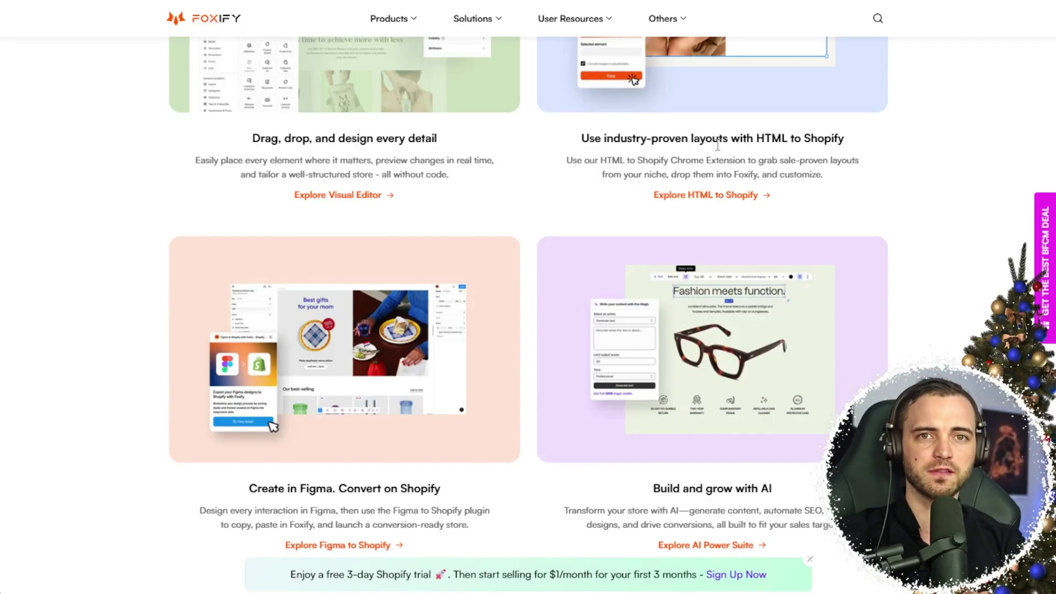
{"action": "scroll", "coordinate": [645, 183], "scroll_direction": "down", "scroll_amount": 2}
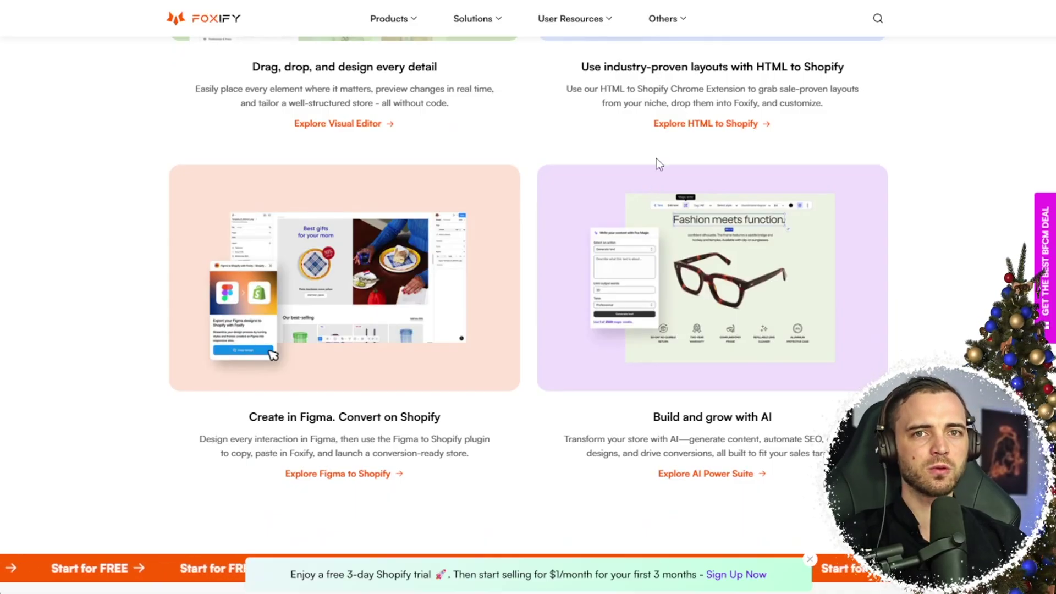
{"action": "scroll", "coordinate": [642, 123], "scroll_direction": "down", "scroll_amount": 4}
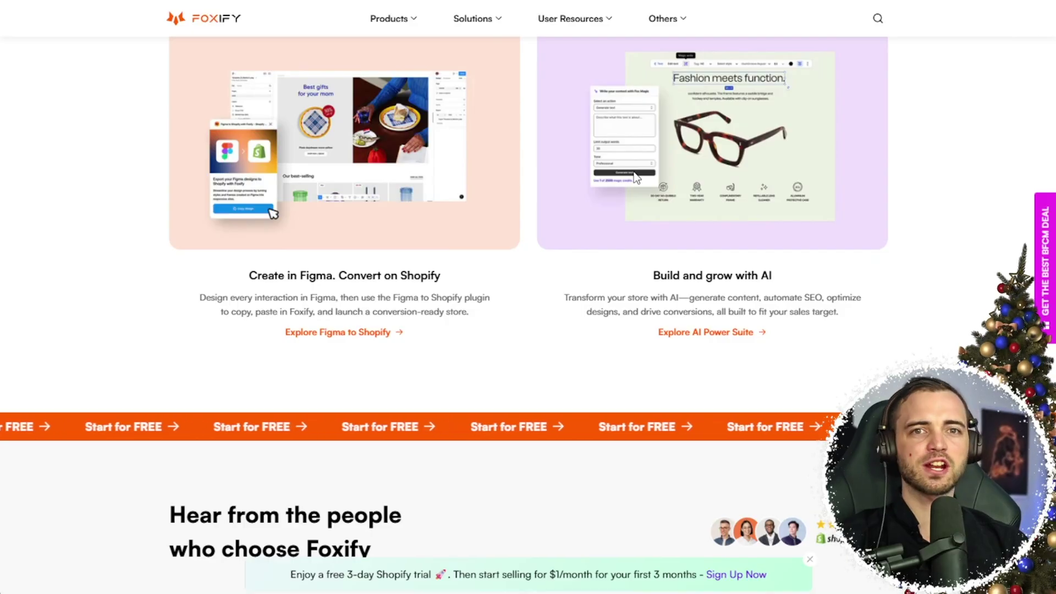
{"action": "scroll", "coordinate": [662, 205], "scroll_direction": "up", "scroll_amount": 3}
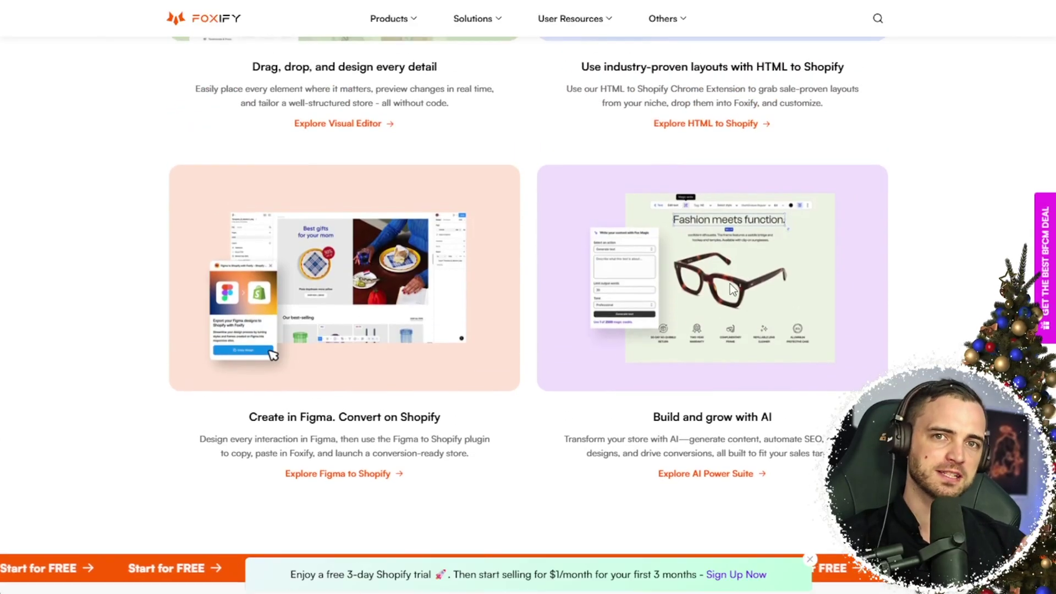
{"action": "scroll", "coordinate": [728, 280], "scroll_direction": "down", "scroll_amount": 2}
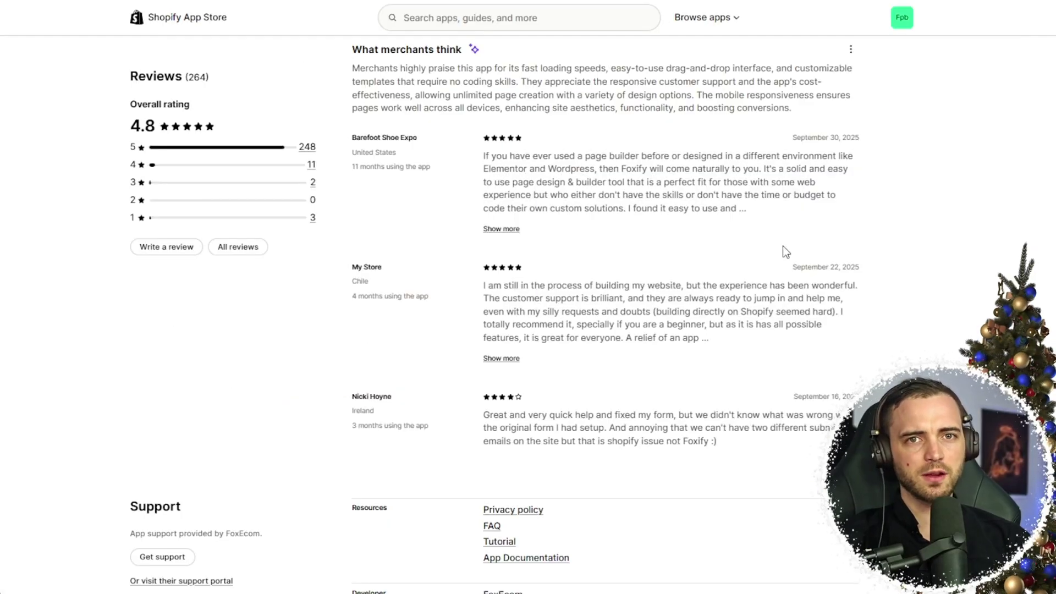
Step: Open the Foxify Smart Page Builder listing from the App Store search and install it
{"action": "scroll", "coordinate": [783, 246], "scroll_direction": "down", "scroll_amount": 2}
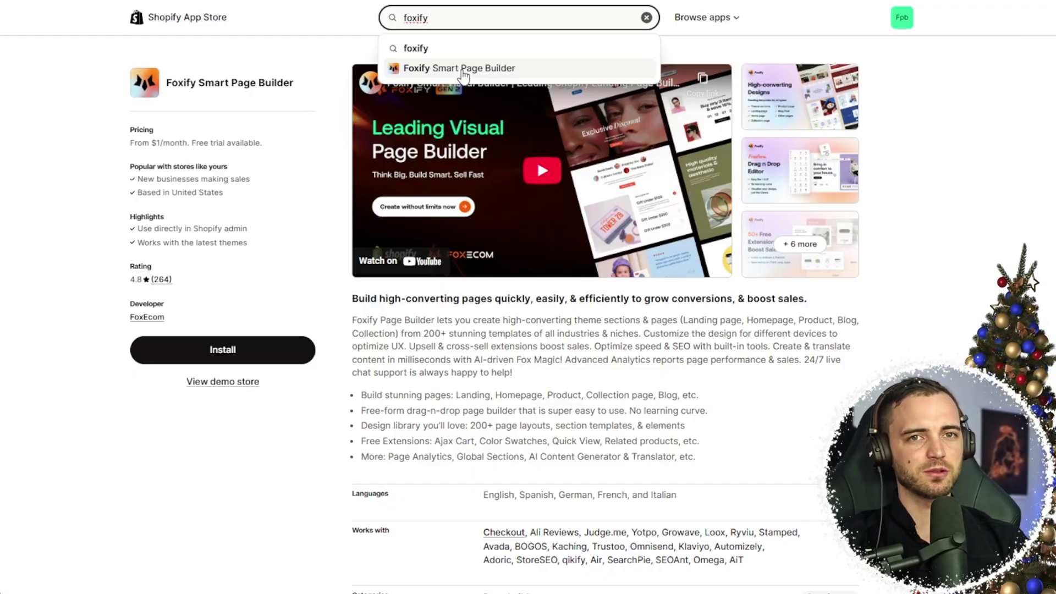
{"action": "left_click", "coordinate": [463, 69]}
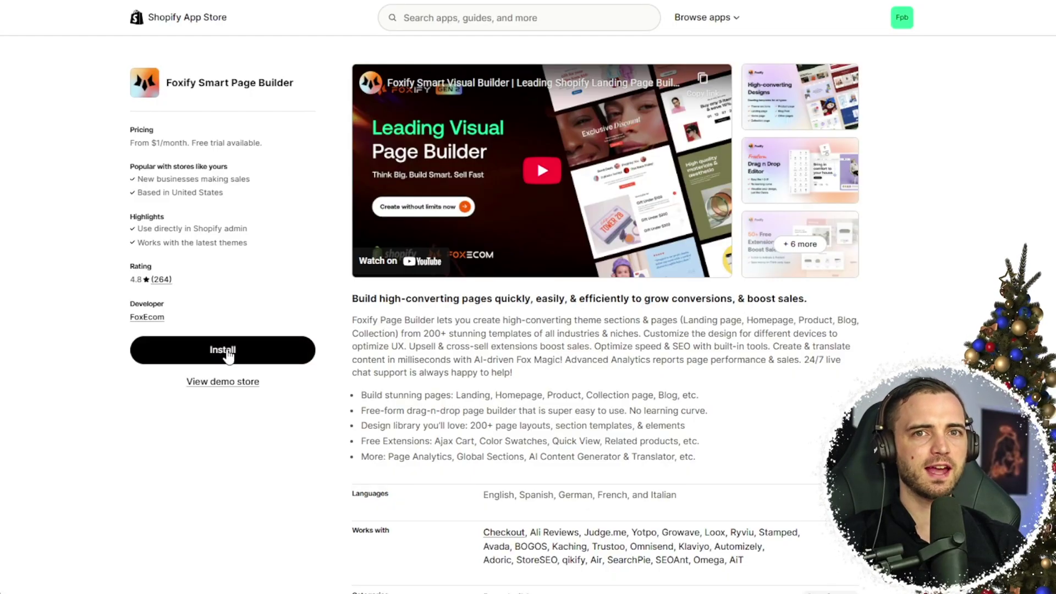
{"action": "left_click", "coordinate": [226, 353]}
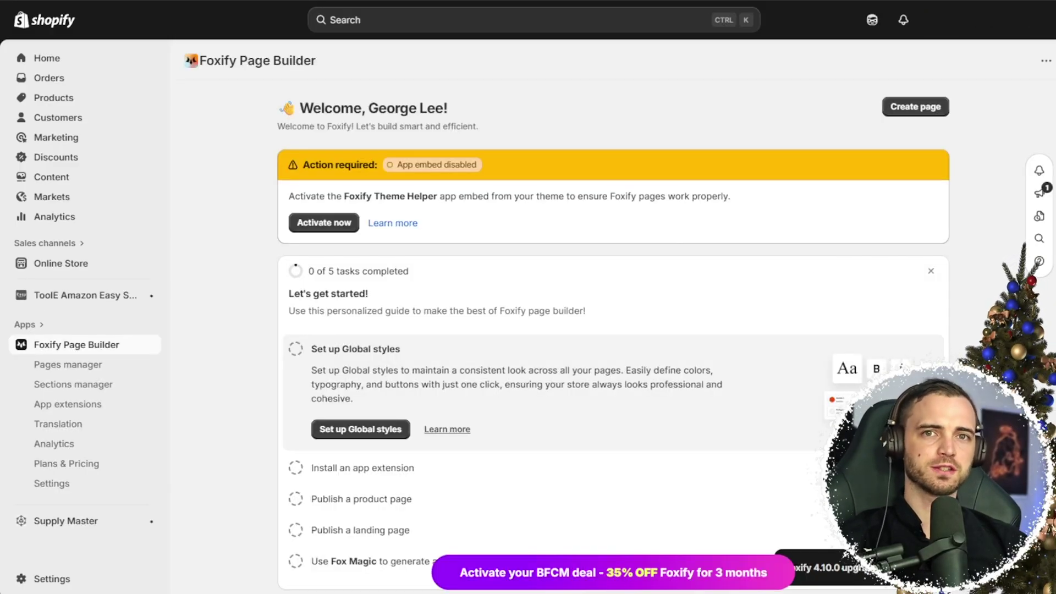
Step: Create a new Home page from a template and browse the 150+ home page templates
{"action": "left_click", "coordinate": [915, 107]}
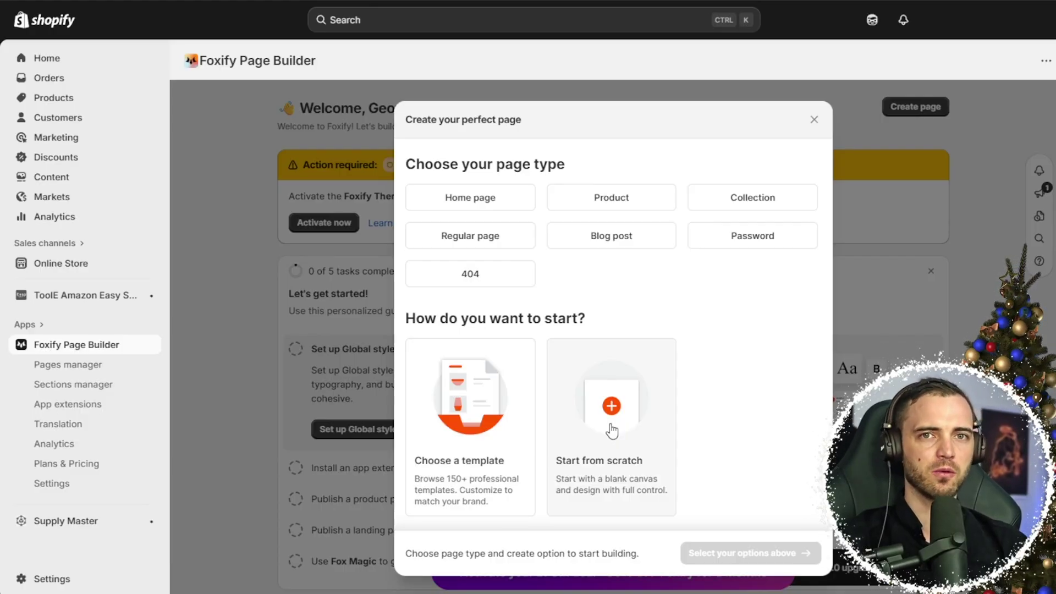
{"action": "left_click", "coordinate": [473, 420]}
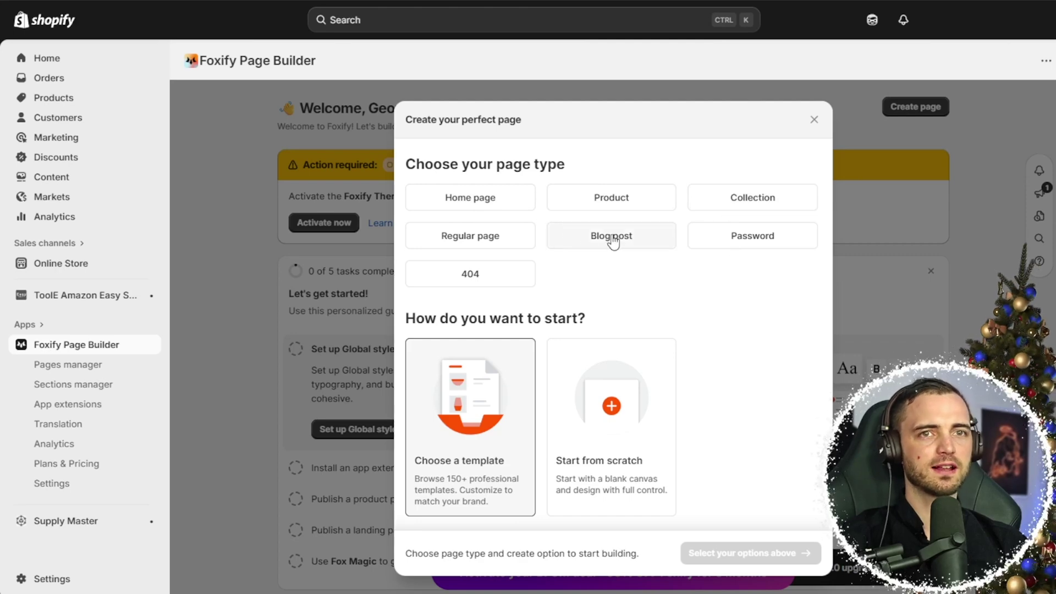
{"action": "left_click", "coordinate": [484, 201]}
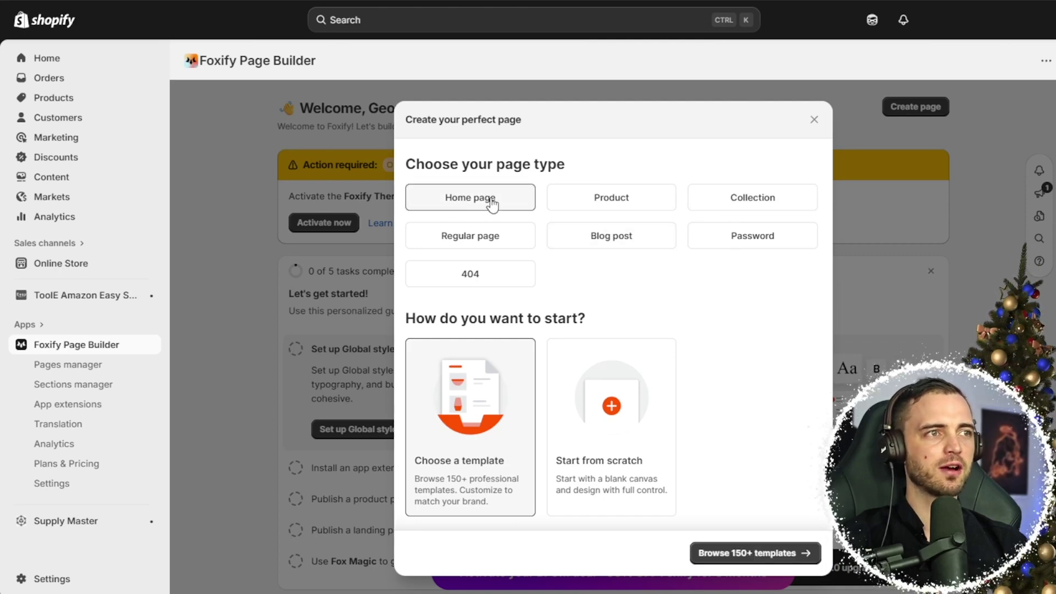
{"action": "left_click", "coordinate": [737, 554]}
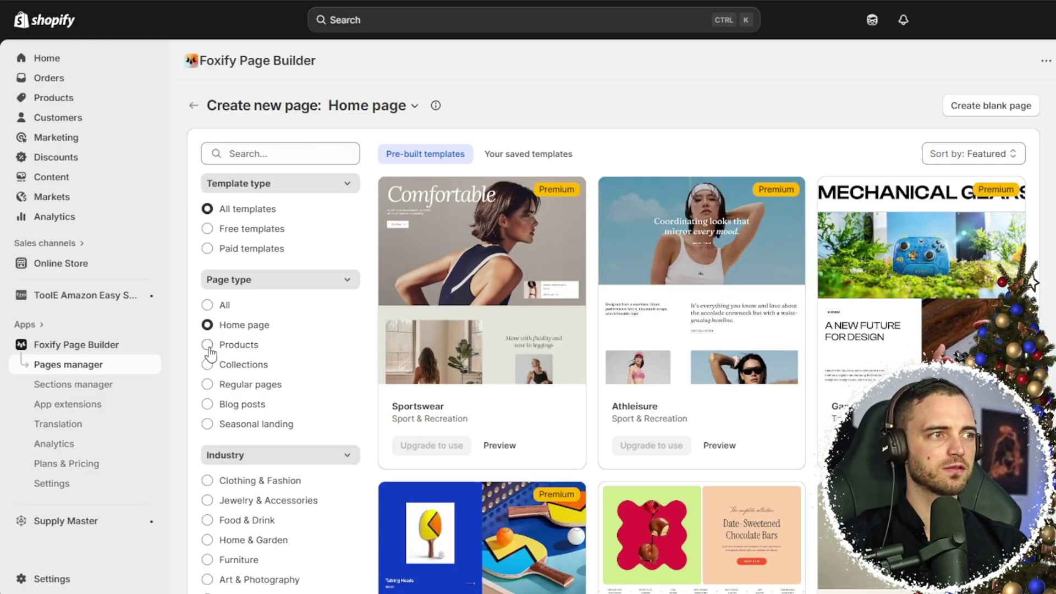
Step: Filter the home page templates by industry category and browse the filtered results
{"action": "left_click", "coordinate": [208, 345]}
{"action": "left_click", "coordinate": [208, 352]}
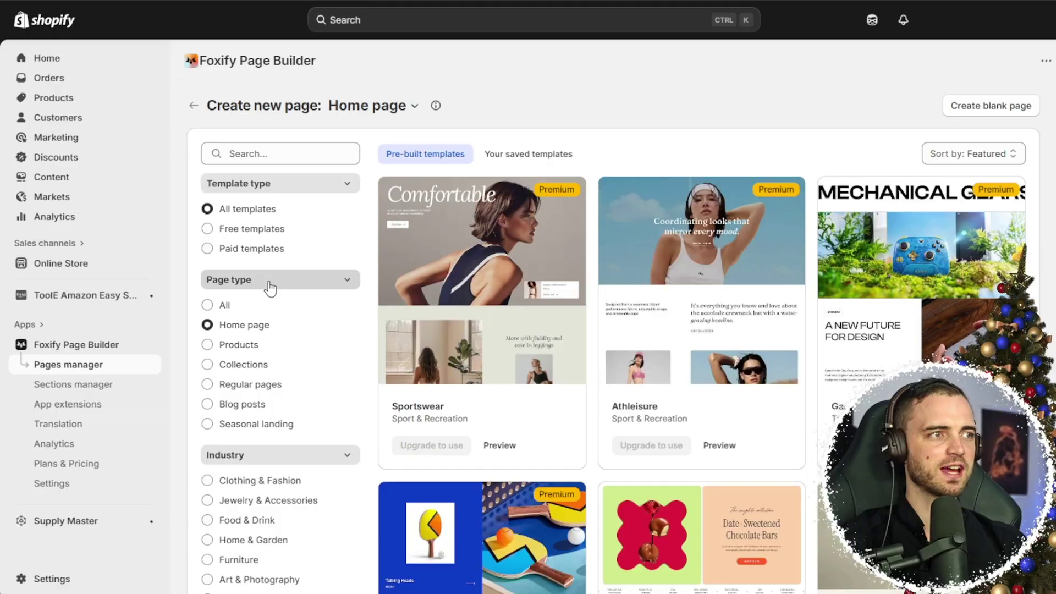
{"action": "left_click", "coordinate": [267, 282]}
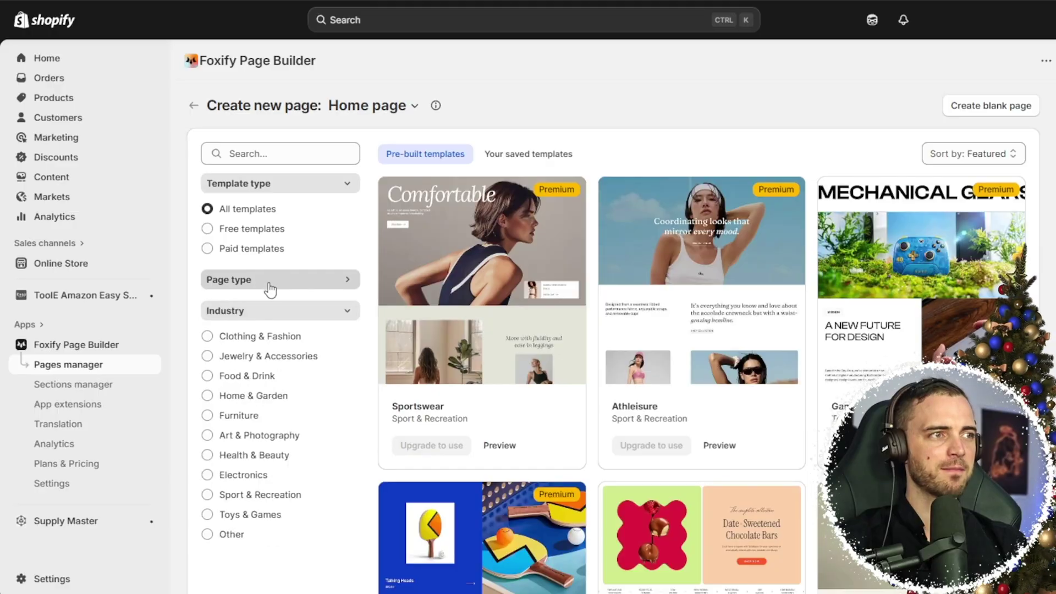
{"action": "left_click", "coordinate": [207, 357]}
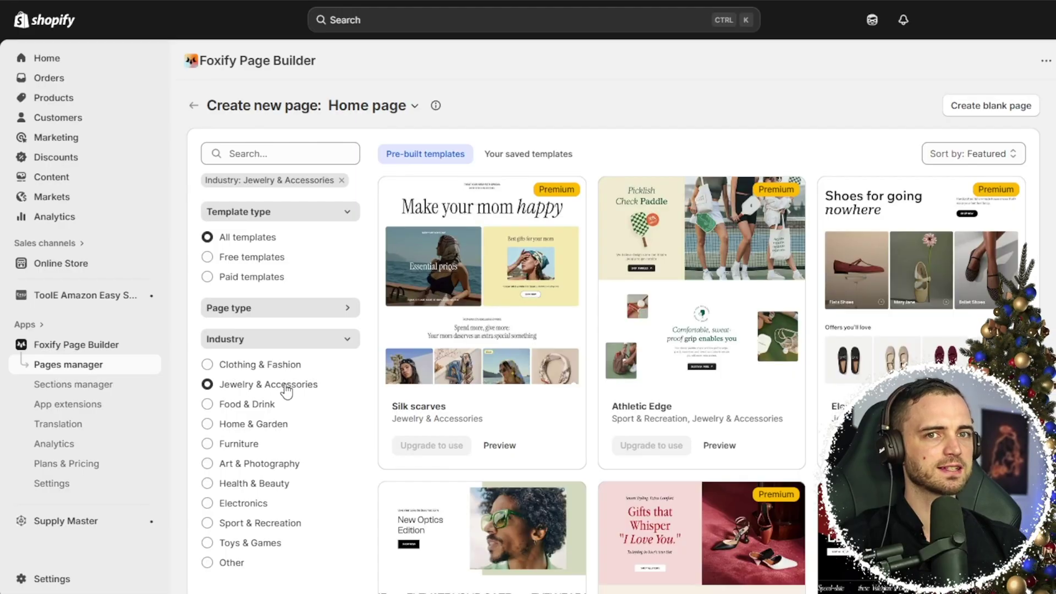
{"action": "scroll", "coordinate": [286, 390], "scroll_direction": "down", "scroll_amount": 8}
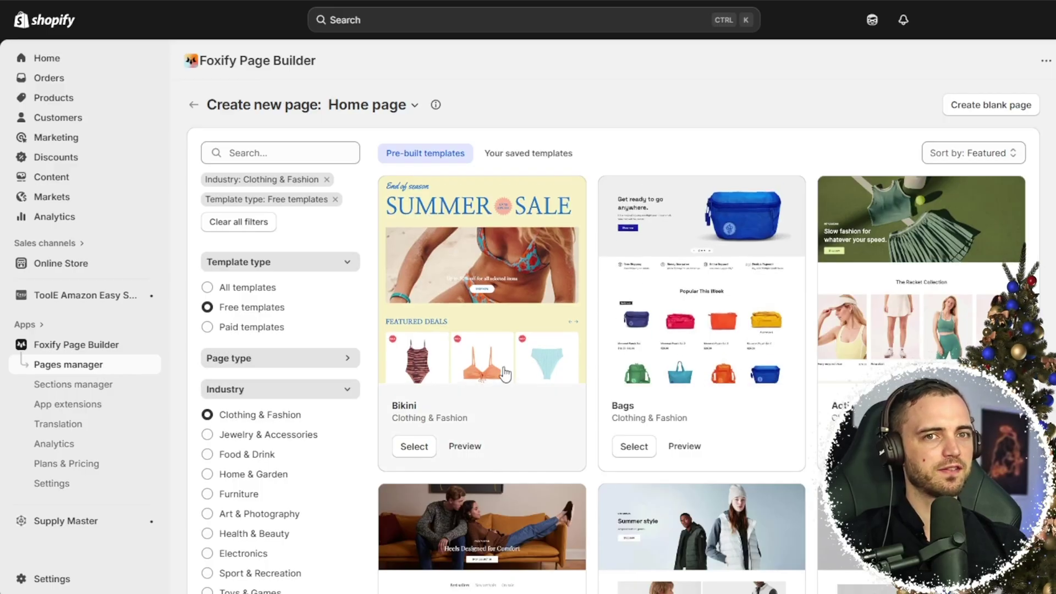
{"action": "scroll", "coordinate": [595, 385], "scroll_direction": "down", "scroll_amount": 5}
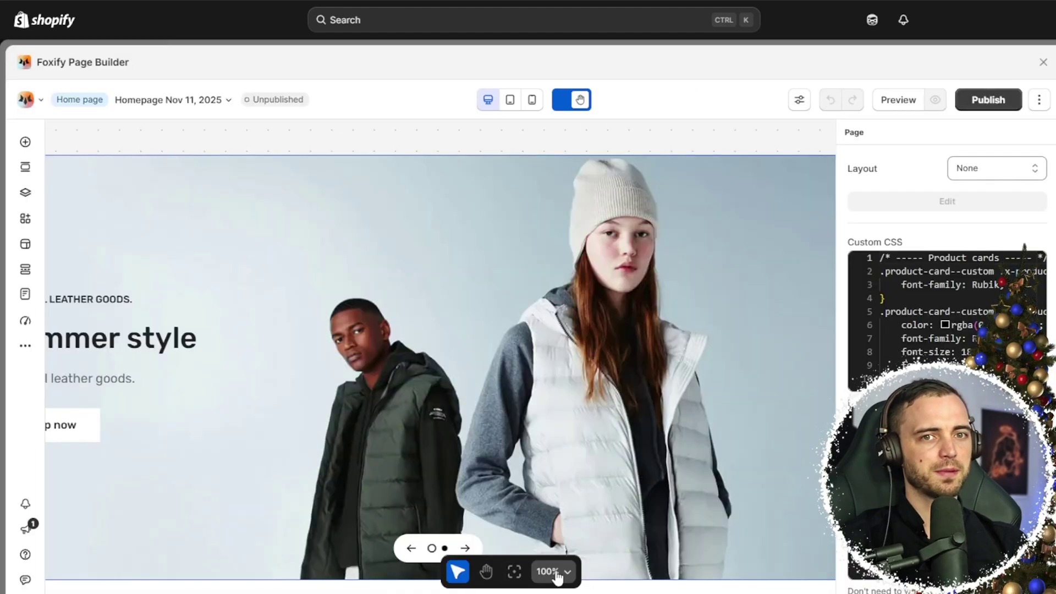
Step: Zoom the canvas out to fit the whole page and look over the layout
{"action": "left_click", "coordinate": [557, 571]}
{"action": "left_click", "coordinate": [552, 542]}
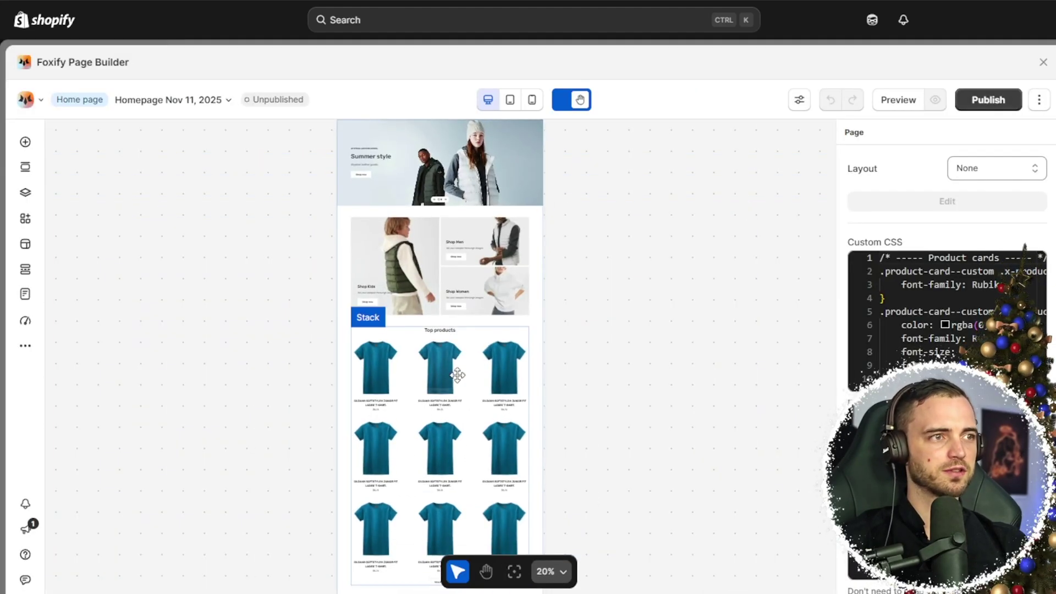
{"action": "scroll", "coordinate": [438, 319], "scroll_direction": "down", "scroll_amount": 5}
{"action": "scroll", "coordinate": [438, 319], "scroll_direction": "up", "scroll_amount": 5}
{"action": "scroll", "coordinate": [447, 346], "scroll_direction": "up", "scroll_amount": 5}
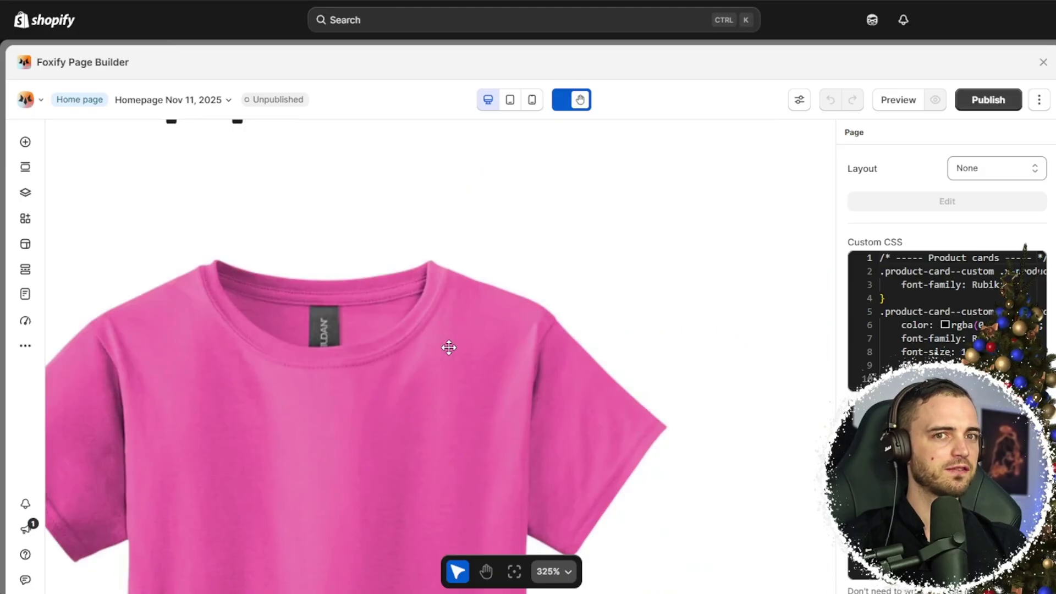
{"action": "scroll", "coordinate": [449, 347], "scroll_direction": "down", "scroll_amount": 5}
{"action": "scroll", "coordinate": [449, 348], "scroll_direction": "up", "scroll_amount": 5}
{"action": "scroll", "coordinate": [454, 377], "scroll_direction": "up", "scroll_amount": 3}
{"action": "scroll", "coordinate": [344, 288], "scroll_direction": "down", "scroll_amount": 5}
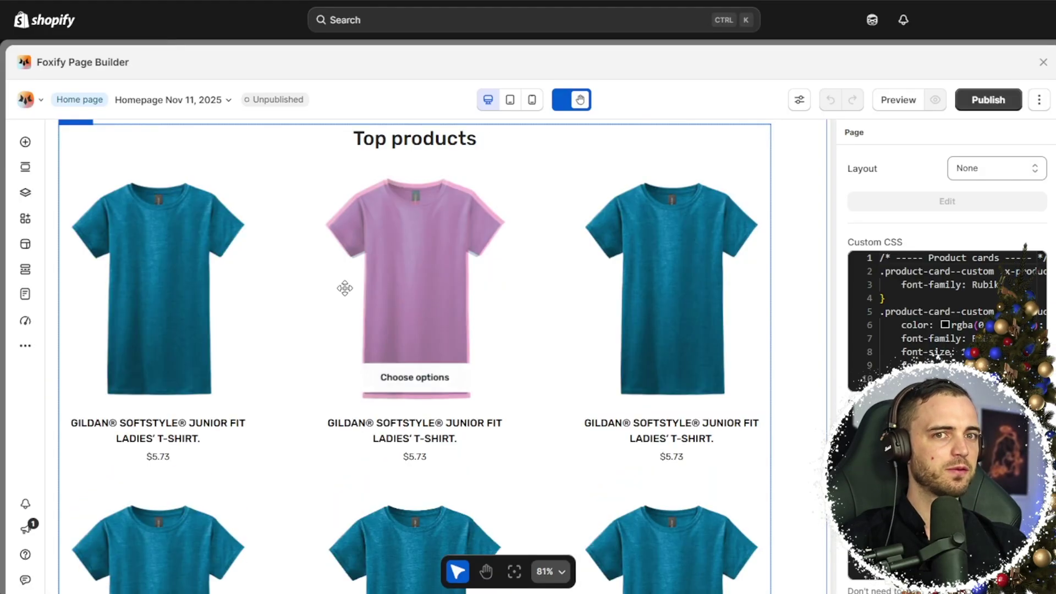
Step: Select a Top products card in the product list and switch the card style to Style 4
{"action": "left_click", "coordinate": [411, 330]}
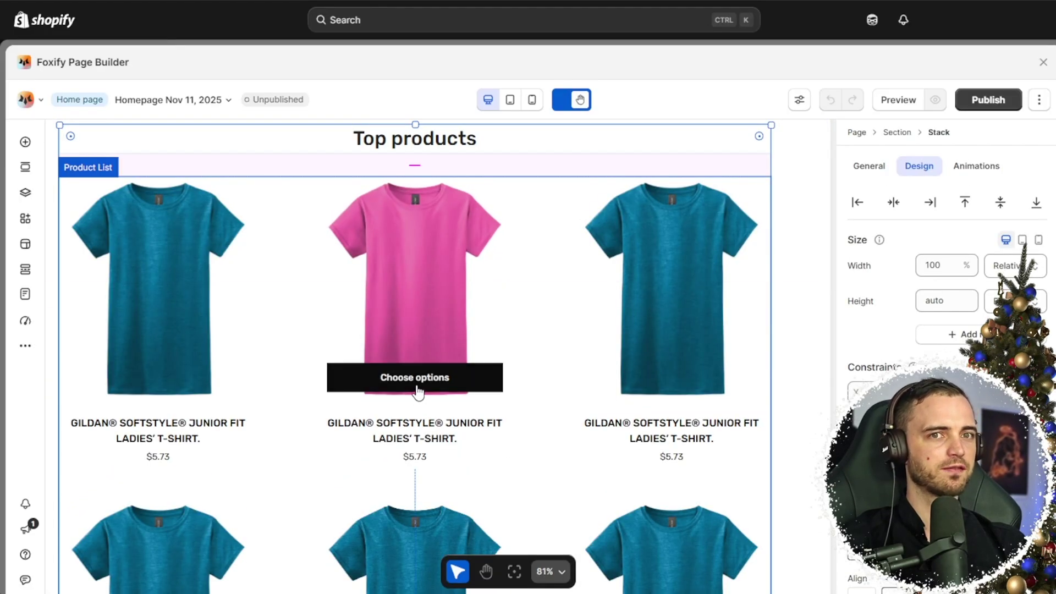
{"action": "left_click", "coordinate": [422, 386]}
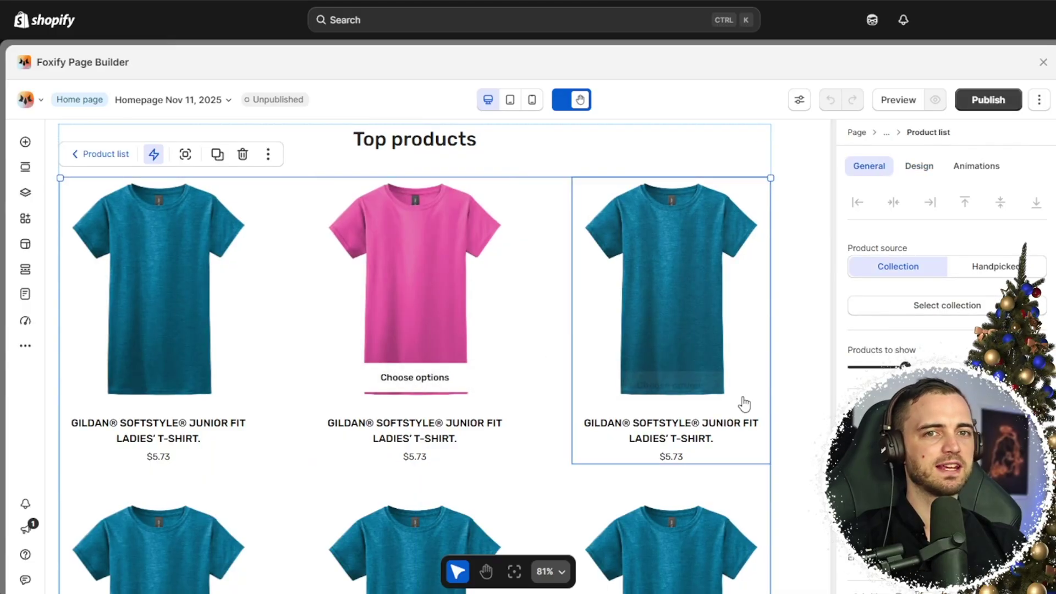
{"action": "scroll", "coordinate": [951, 341], "scroll_direction": "down", "scroll_amount": 2}
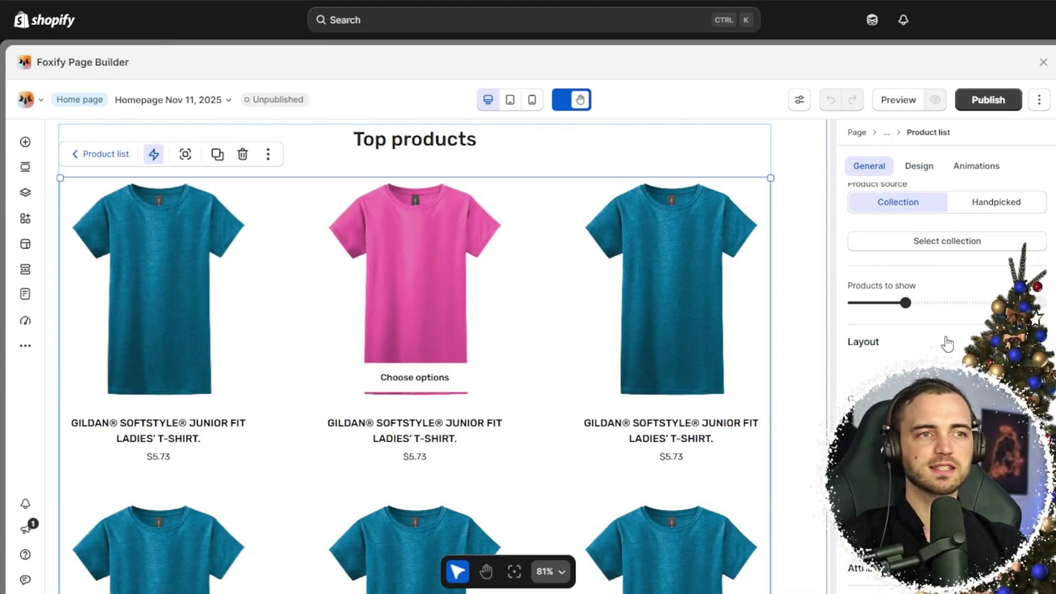
{"action": "scroll", "coordinate": [946, 344], "scroll_direction": "up", "scroll_amount": 2}
{"action": "scroll", "coordinate": [946, 342], "scroll_direction": "down", "scroll_amount": 2}
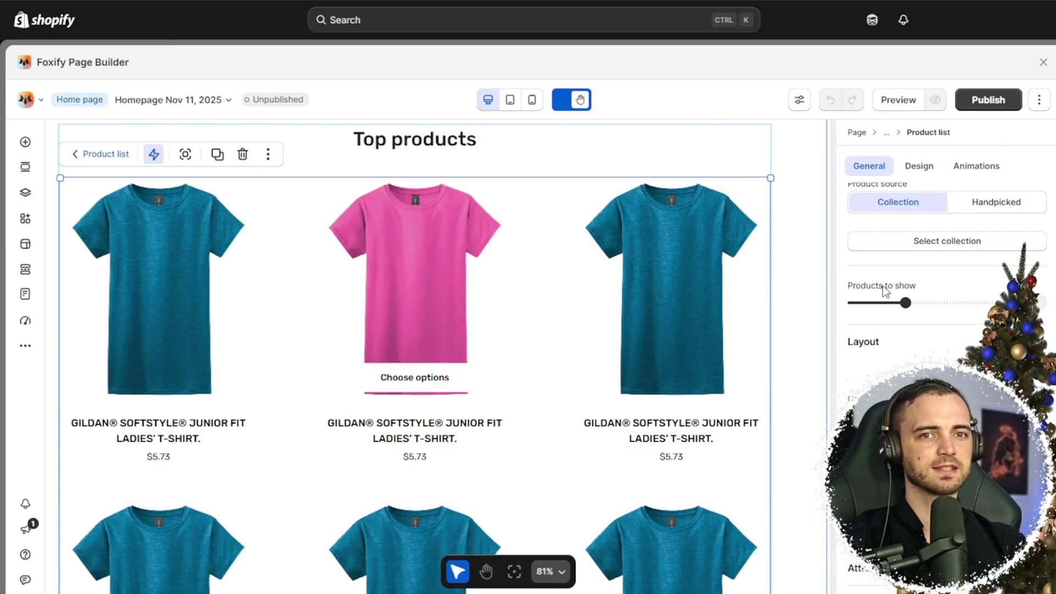
{"action": "left_click", "coordinate": [422, 355]}
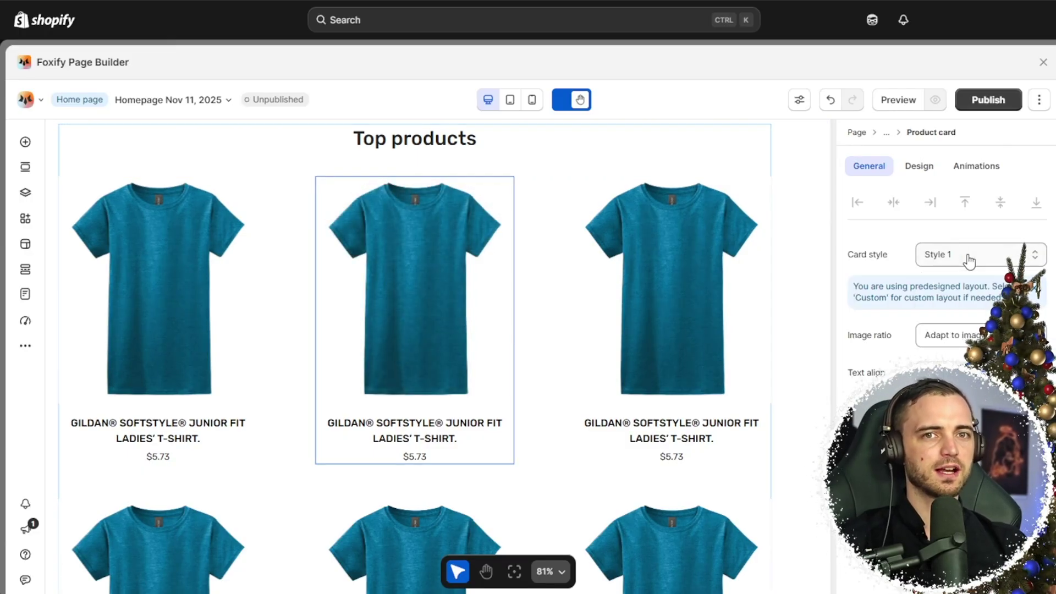
{"action": "left_click", "coordinate": [942, 387]}
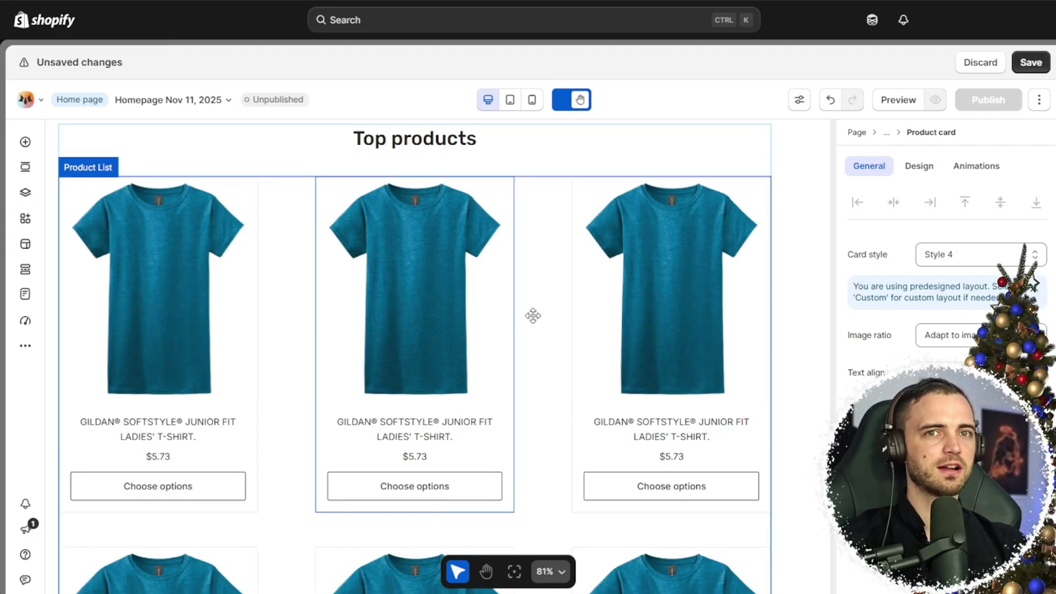
{"action": "left_click", "coordinate": [918, 165]}
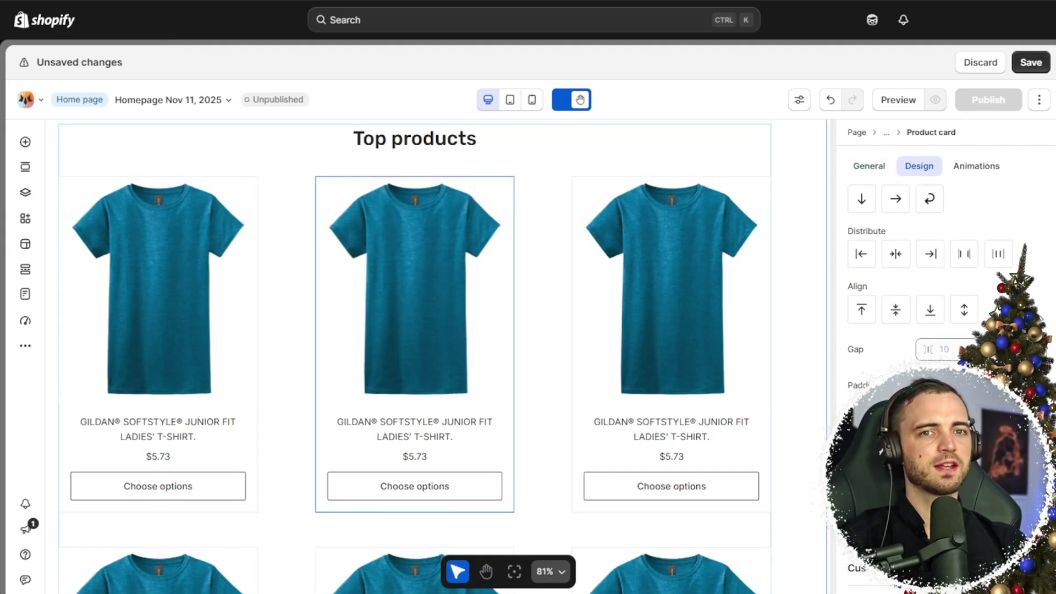
{"action": "scroll", "coordinate": [417, 330], "scroll_direction": "up", "scroll_amount": 10}
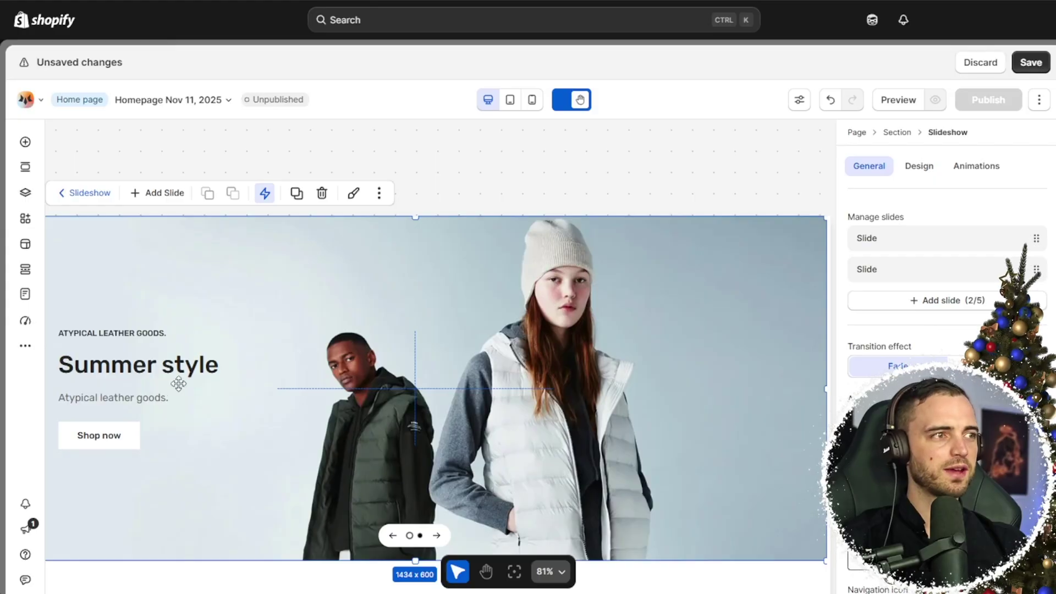
Step: Select the hero slide and type over the Summer style heading
{"action": "left_click", "coordinate": [151, 369]}
{"action": "left_click", "coordinate": [152, 369]}
{"action": "double_click", "coordinate": [149, 366]}
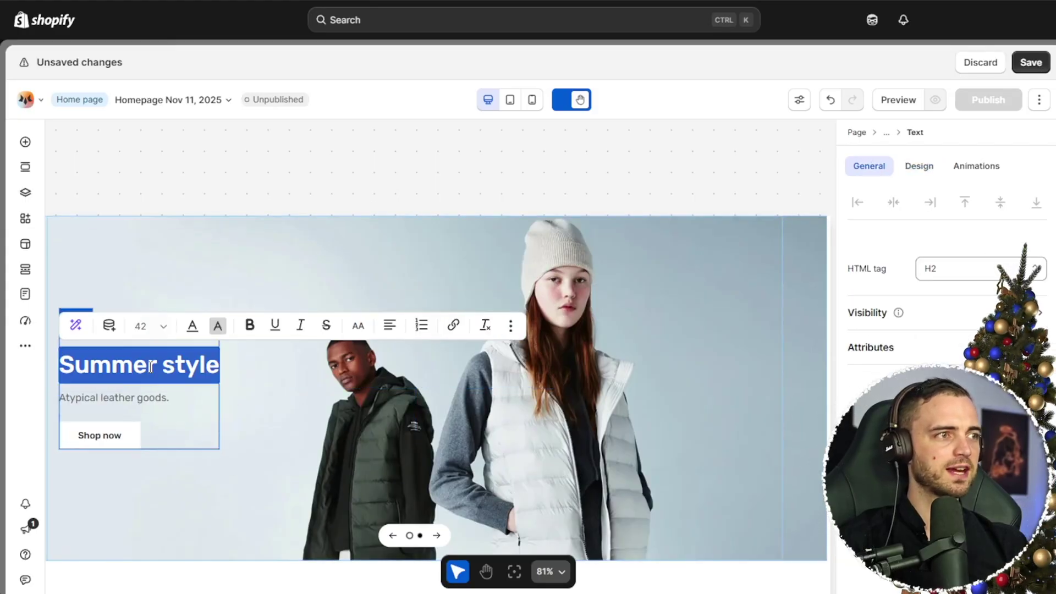
{"action": "type", "text": "ajdjwaldjl"}
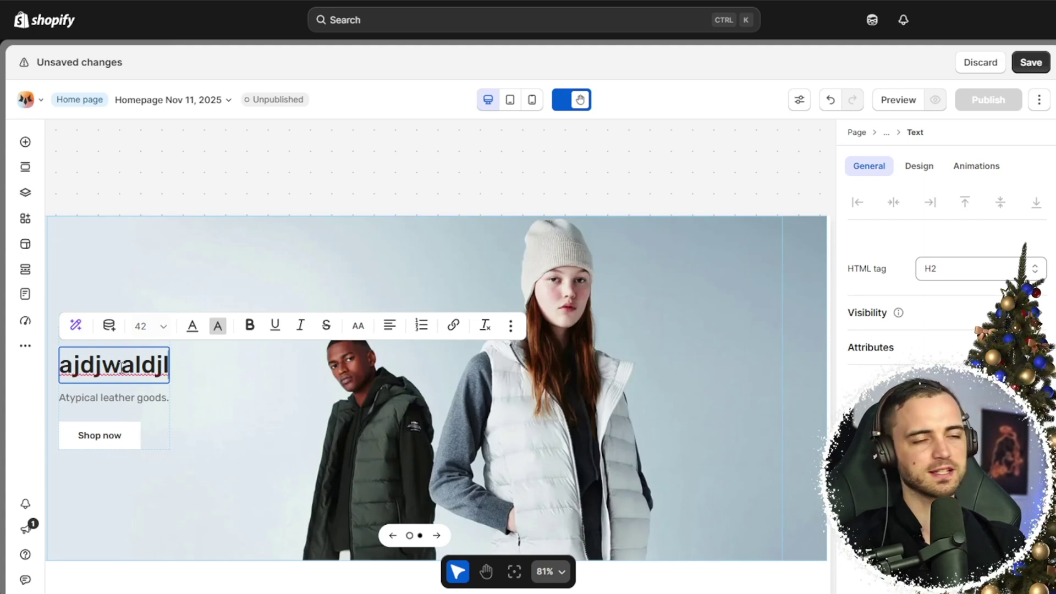
Step: Start editing the Shop Men heading in the category grid, then leave editing with Esc
{"action": "scroll", "coordinate": [464, 338], "scroll_direction": "down", "scroll_amount": 5}
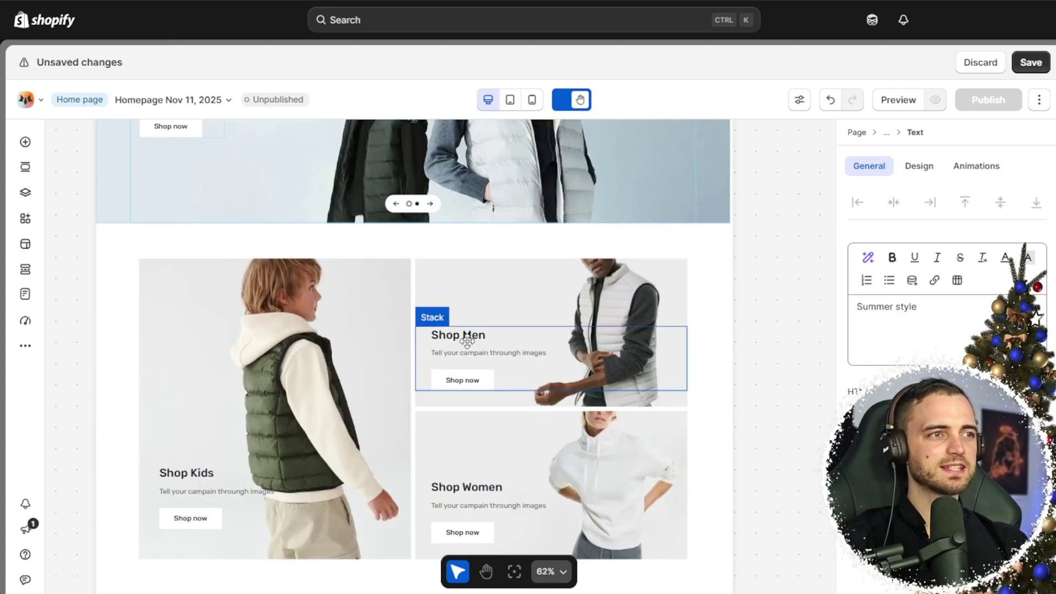
{"action": "double_click", "coordinate": [466, 335]}
{"action": "key", "text": "Escape"}
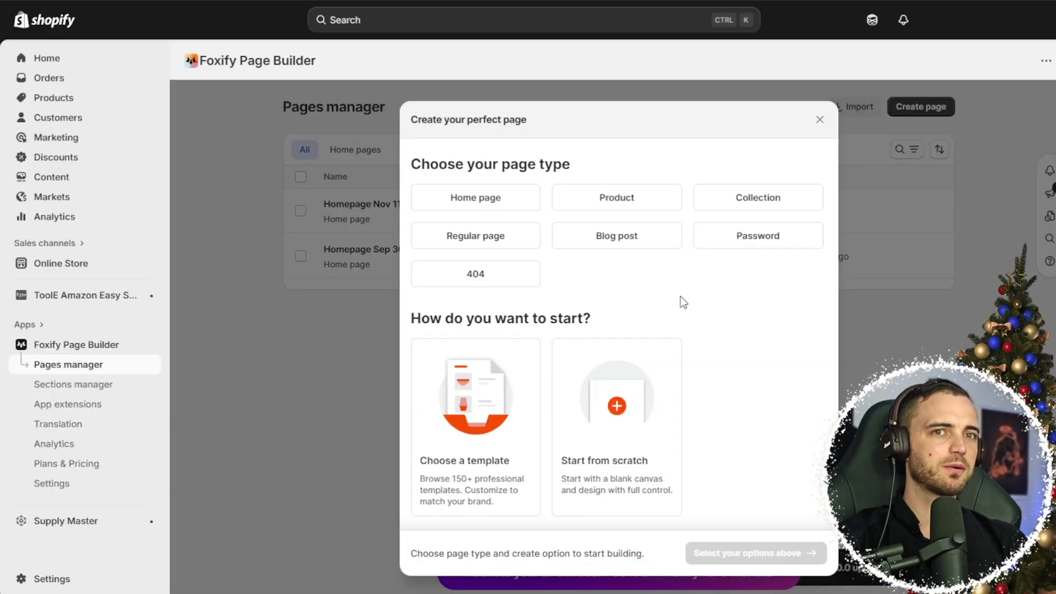
Step: Choose Product as the page type and start building the blank page
{"action": "scroll", "coordinate": [700, 322], "scroll_direction": "down", "scroll_amount": 1}
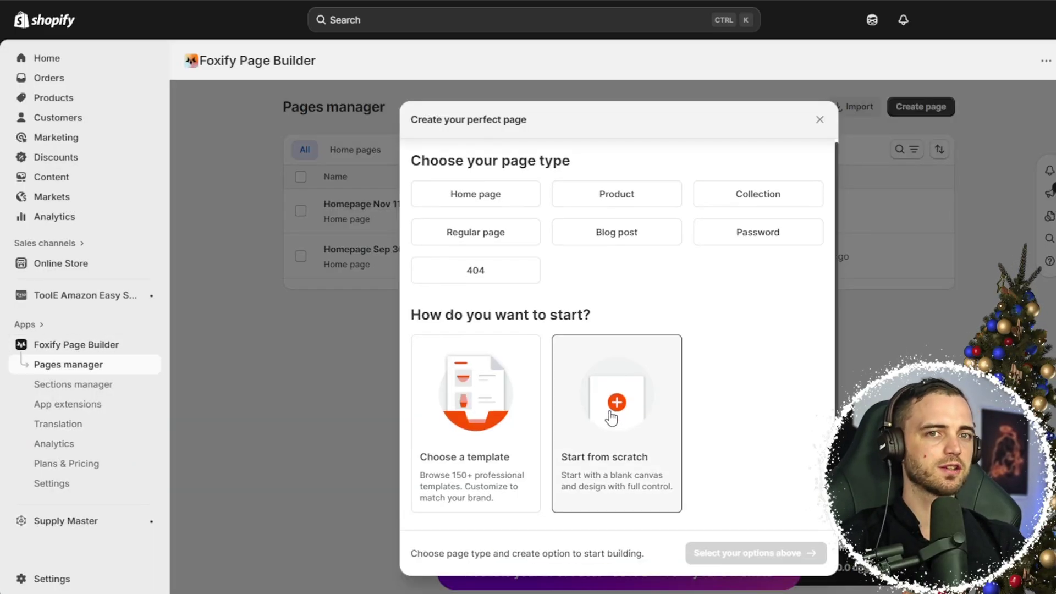
{"action": "scroll", "coordinate": [724, 454], "scroll_direction": "up", "scroll_amount": 1}
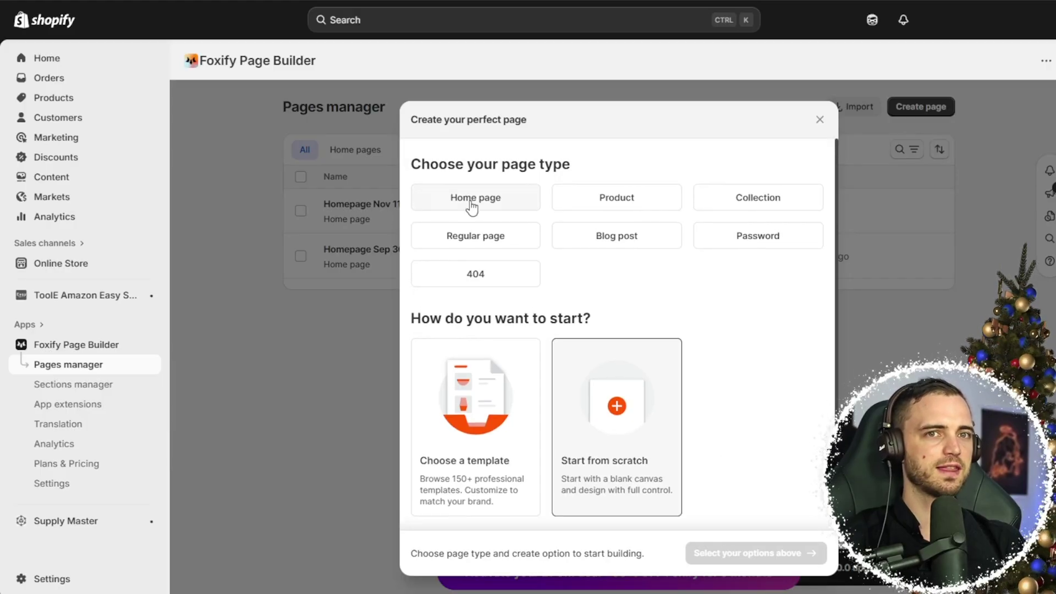
{"action": "left_click", "coordinate": [623, 202]}
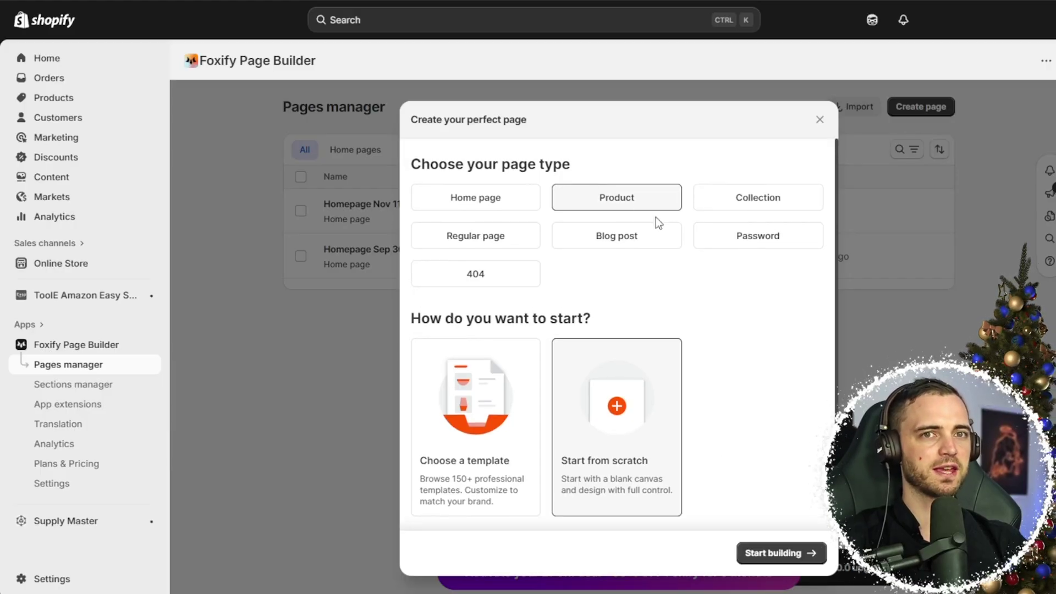
{"action": "left_click", "coordinate": [772, 555]}
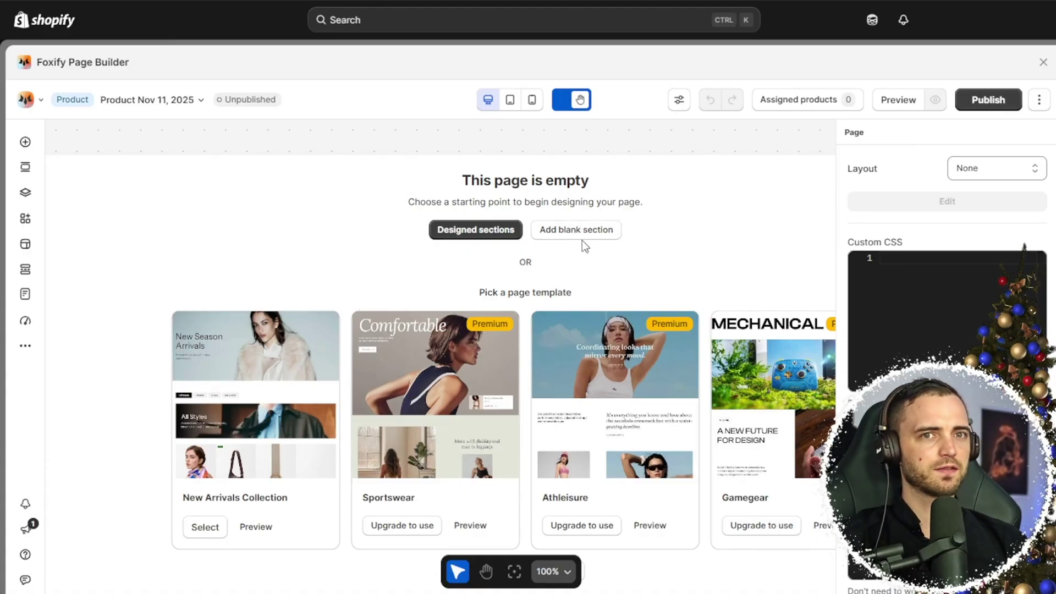
Step: Add a blank section to the empty product page and drop an Image element into it
{"action": "left_click", "coordinate": [578, 230]}
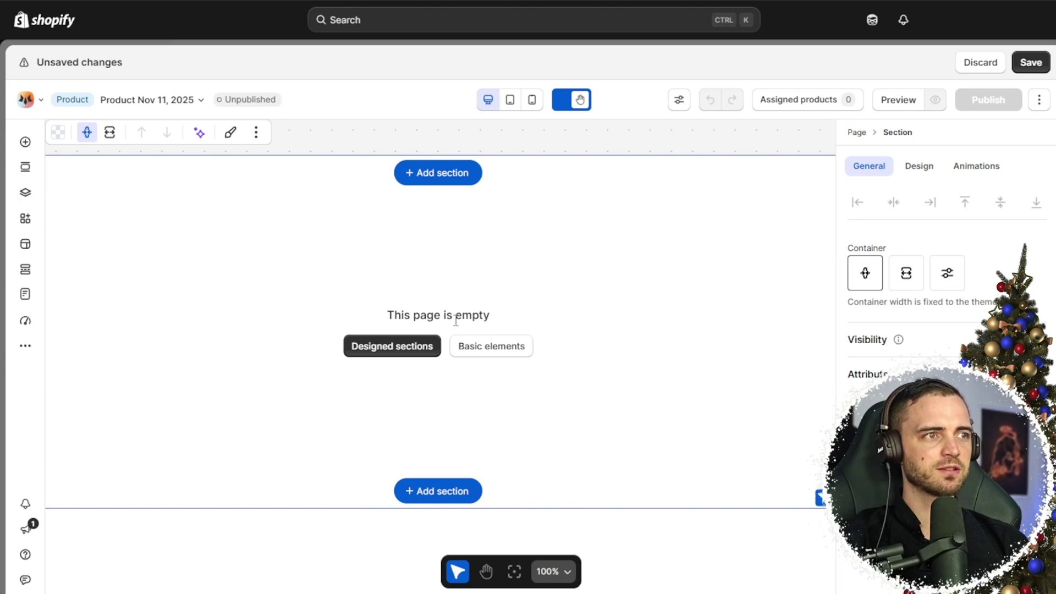
{"action": "left_click", "coordinate": [492, 347]}
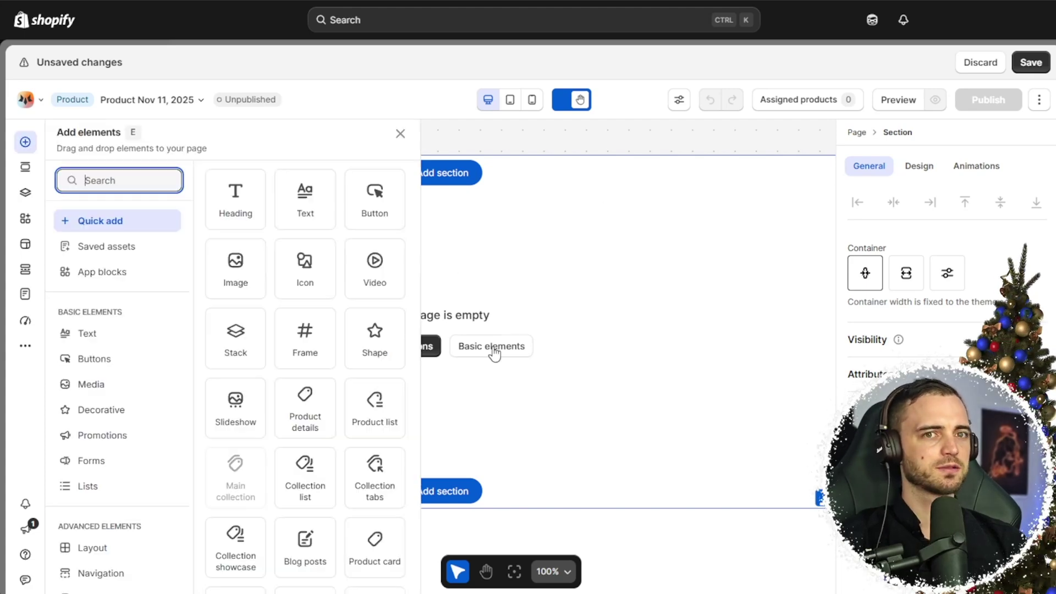
{"action": "left_click_drag", "start_coordinate": [259, 238], "coordinate": [432, 330]}
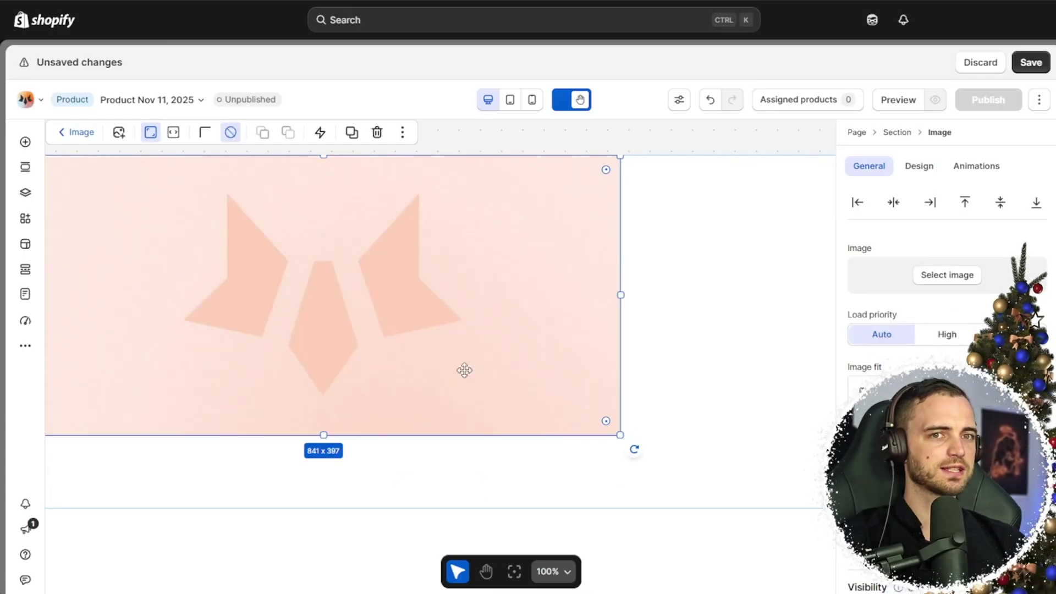
{"action": "scroll", "coordinate": [460, 334], "scroll_direction": "down", "scroll_amount": 3}
{"action": "scroll", "coordinate": [466, 361], "scroll_direction": "down", "scroll_amount": 5}
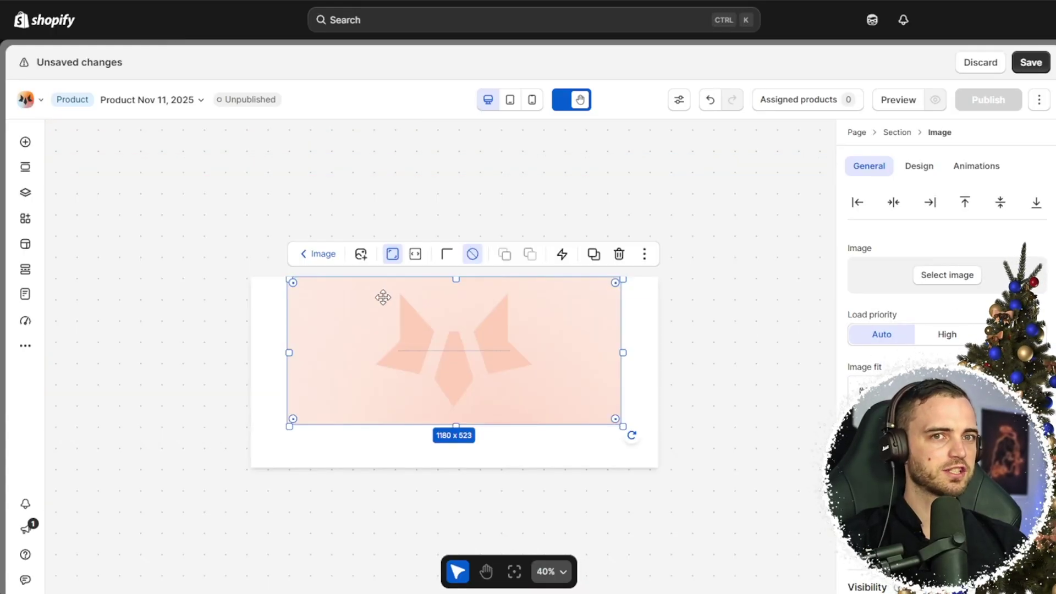
Step: Set the image to the free stock SALE tag photo and enlarge it to fill the section
{"action": "left_click", "coordinate": [360, 254]}
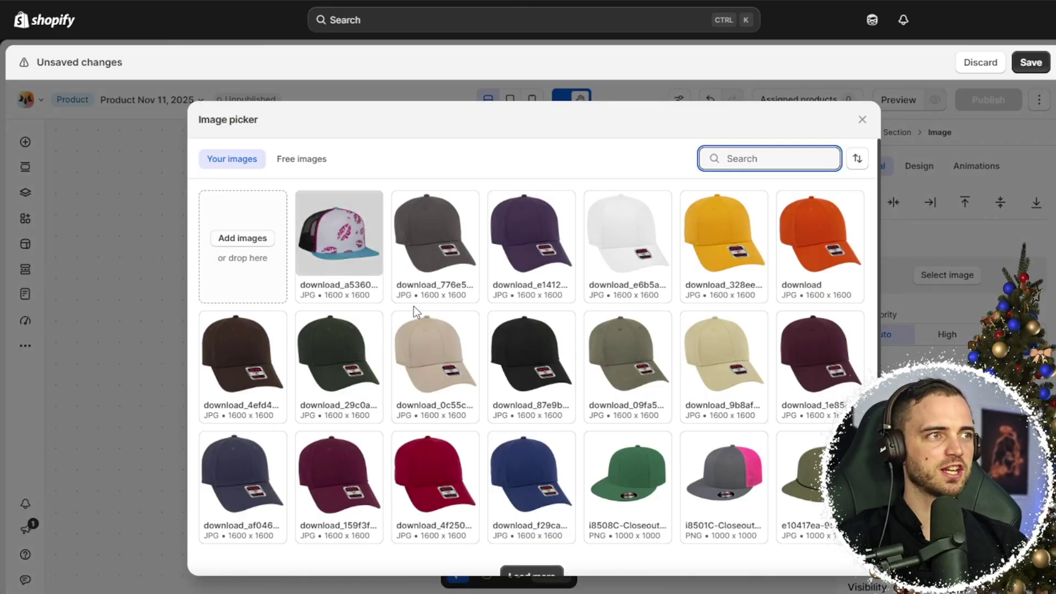
{"action": "left_click", "coordinate": [304, 162]}
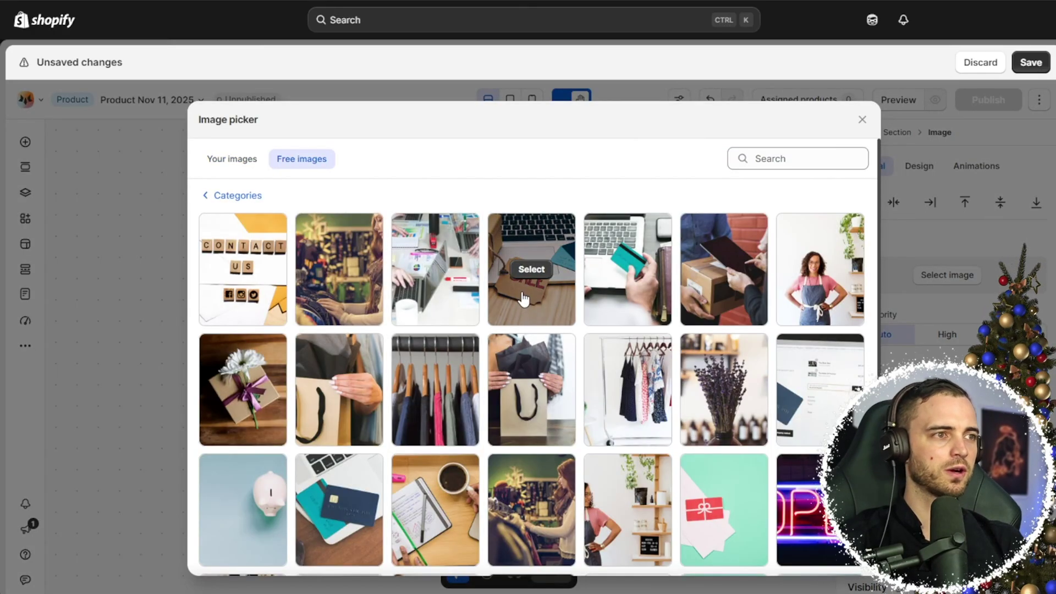
{"action": "left_click", "coordinate": [527, 270]}
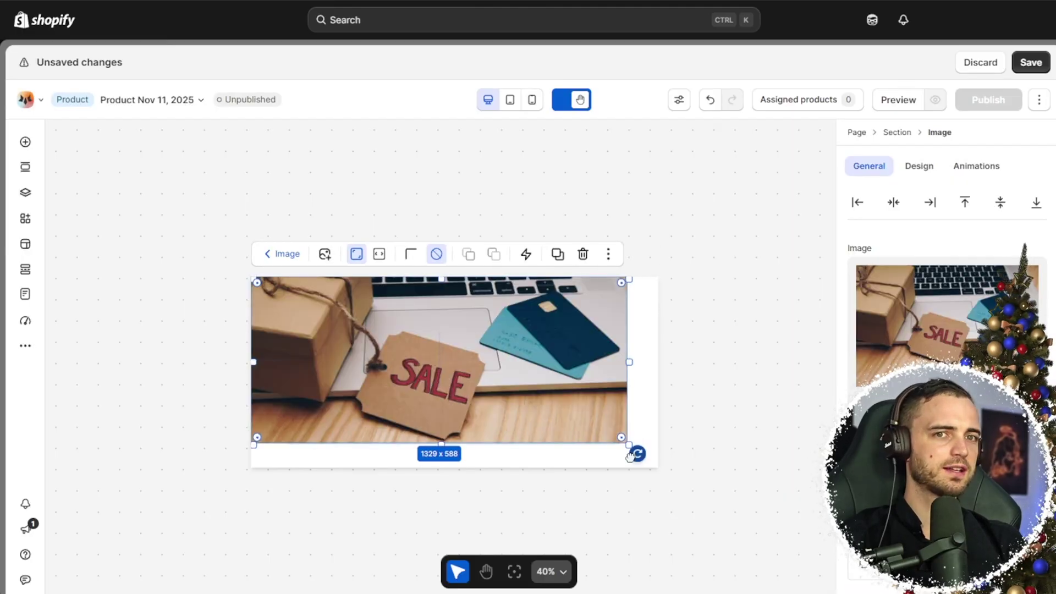
{"action": "left_click_drag", "start_coordinate": [627, 443], "coordinate": [669, 472]}
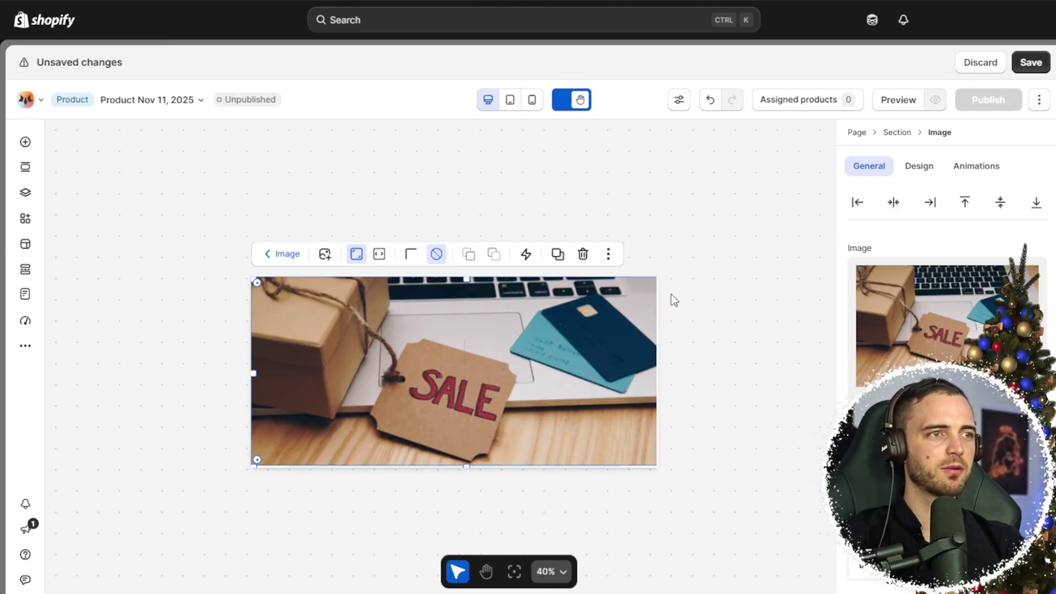
Step: Drop a Heading onto the SALE photo and set its tag to H1
{"action": "left_click", "coordinate": [26, 142]}
{"action": "left_click_drag", "start_coordinate": [225, 207], "coordinate": [426, 367]}
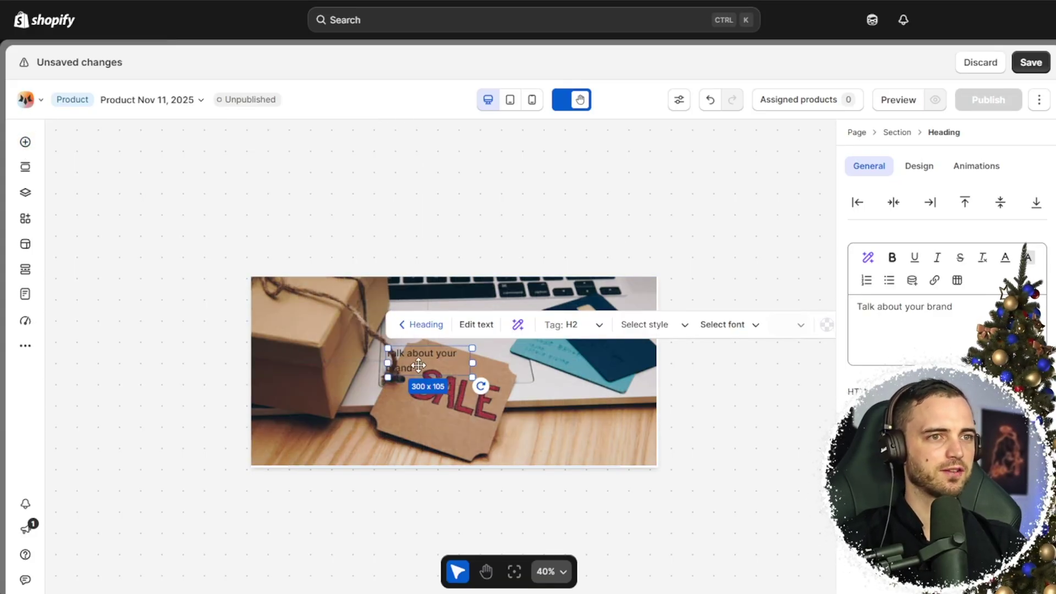
{"action": "left_click", "coordinate": [578, 325]}
{"action": "left_click", "coordinate": [568, 374]}
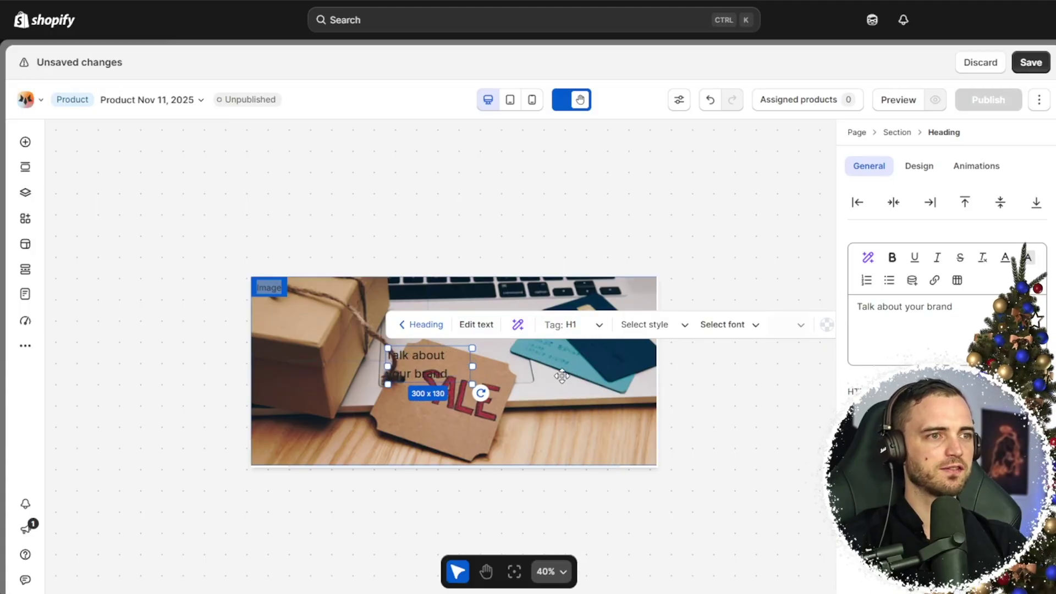
{"action": "left_click", "coordinate": [596, 327]}
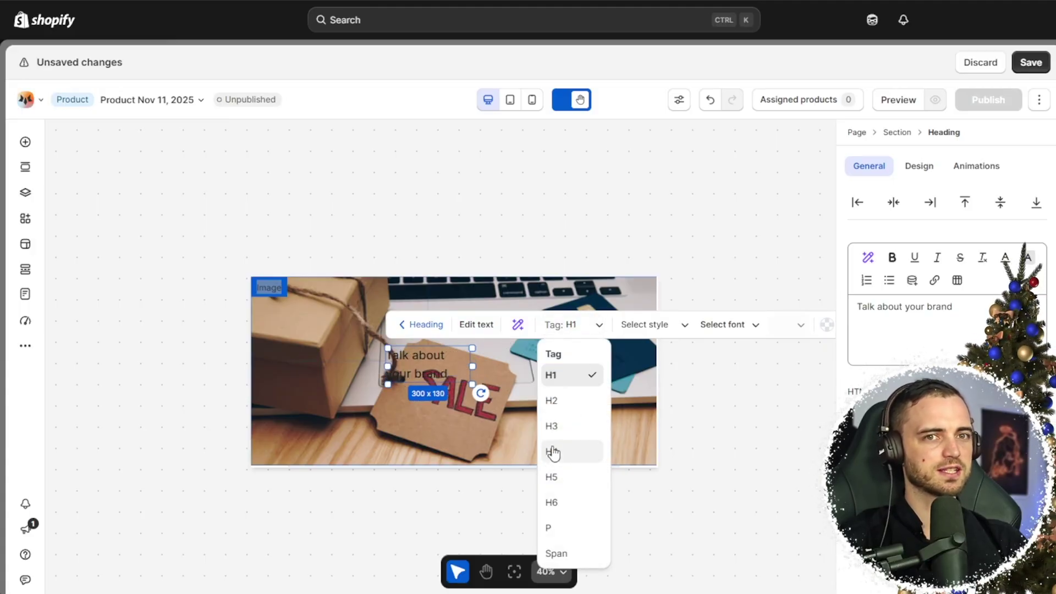
{"action": "left_click", "coordinate": [571, 476]}
Step: Edit the heading text, move it to the photo's top, undo the size-64 change, and add a section below
{"action": "left_click", "coordinate": [581, 327]}
{"action": "left_click", "coordinate": [370, 359]}
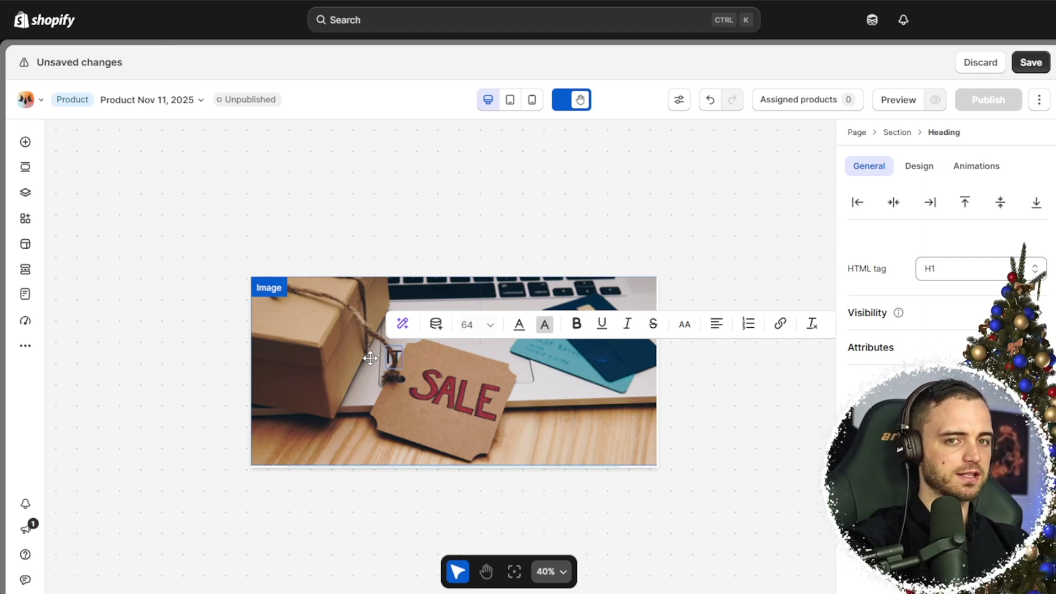
{"action": "left_click", "coordinate": [473, 325]}
{"action": "left_click", "coordinate": [460, 338]}
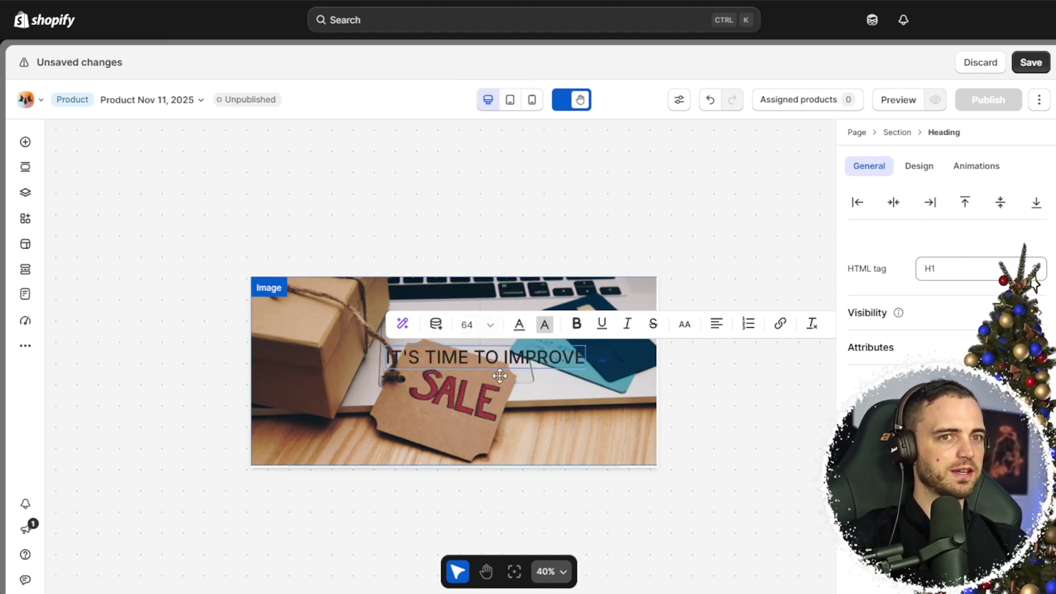
{"action": "left_click", "coordinate": [495, 369]}
{"action": "left_click_drag", "start_coordinate": [483, 375], "coordinate": [466, 323]}
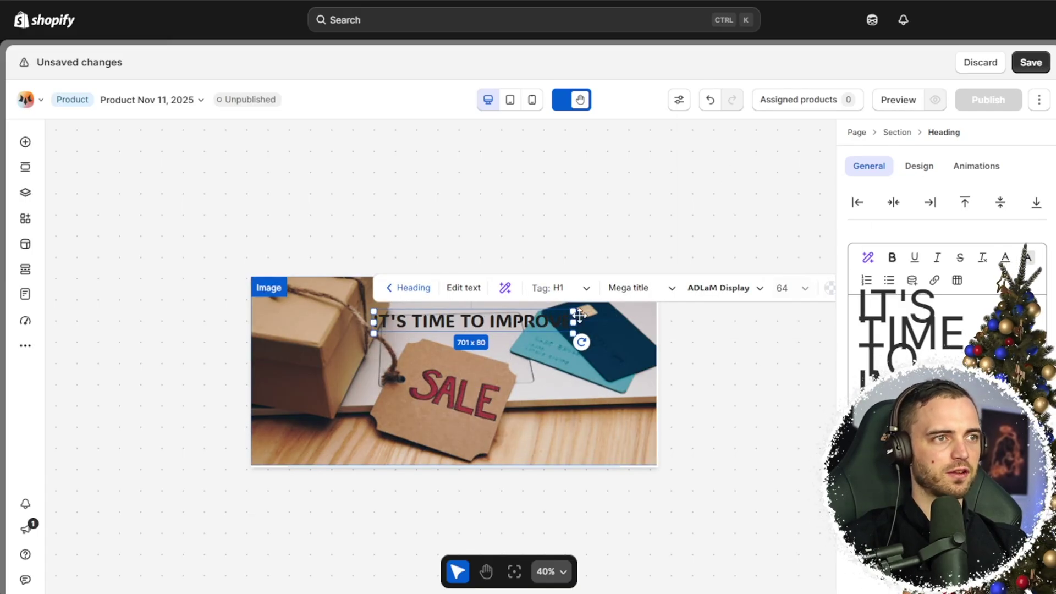
{"action": "key", "text": "ctrl+z"}
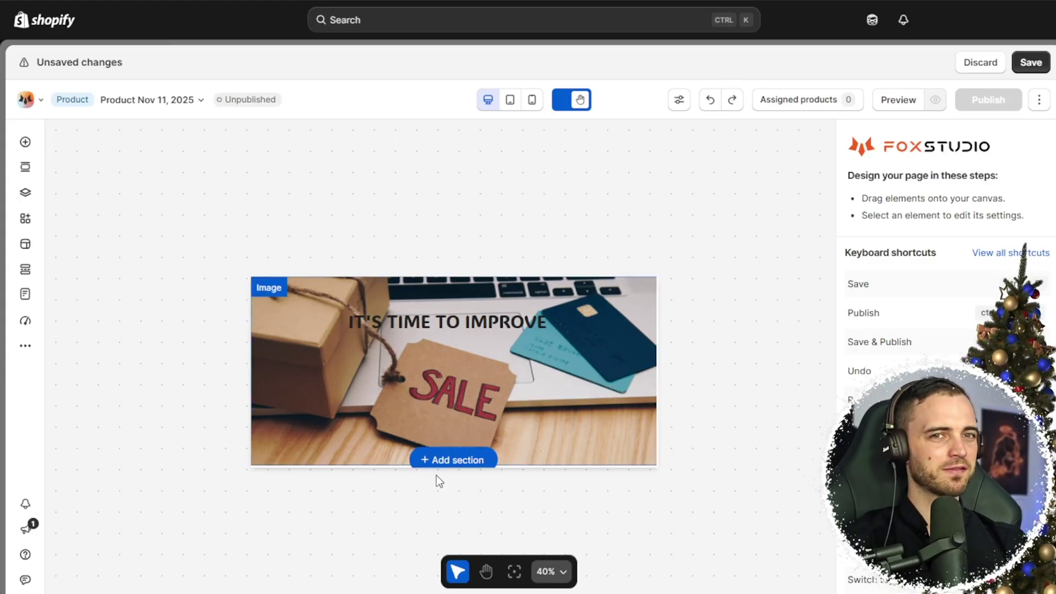
{"action": "left_click", "coordinate": [437, 465]}
Step: Pan the canvas to the empty section below the SALE banner and select it
{"action": "key", "text": "h"}
{"action": "left_click_drag", "start_coordinate": [712, 474], "coordinate": [711, 342]}
{"action": "key", "text": "v"}
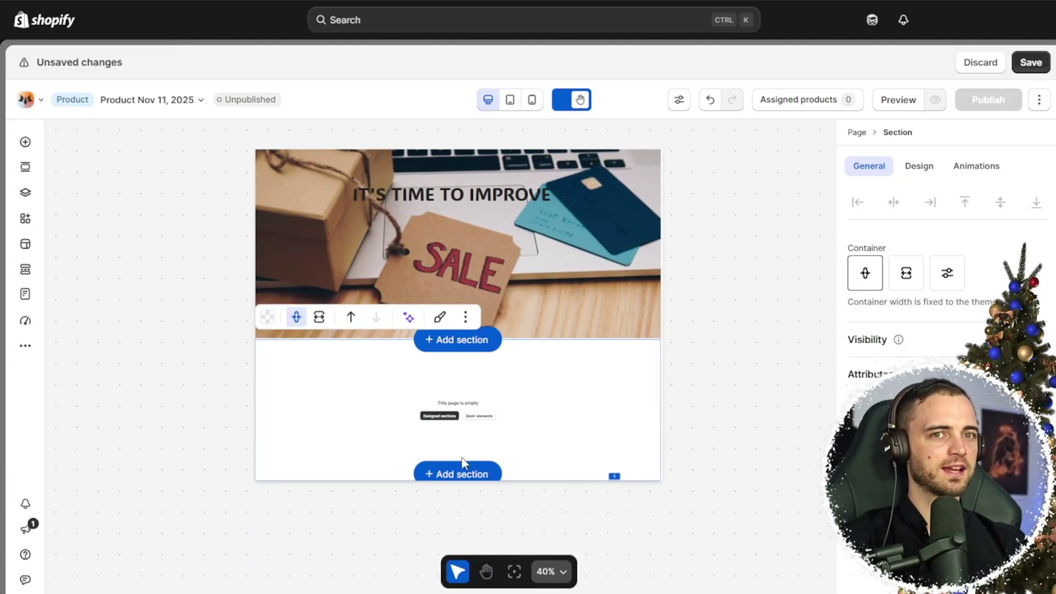
{"action": "key", "text": "h"}
{"action": "left_click_drag", "start_coordinate": [729, 417], "coordinate": [744, 307]}
{"action": "key", "text": "v"}
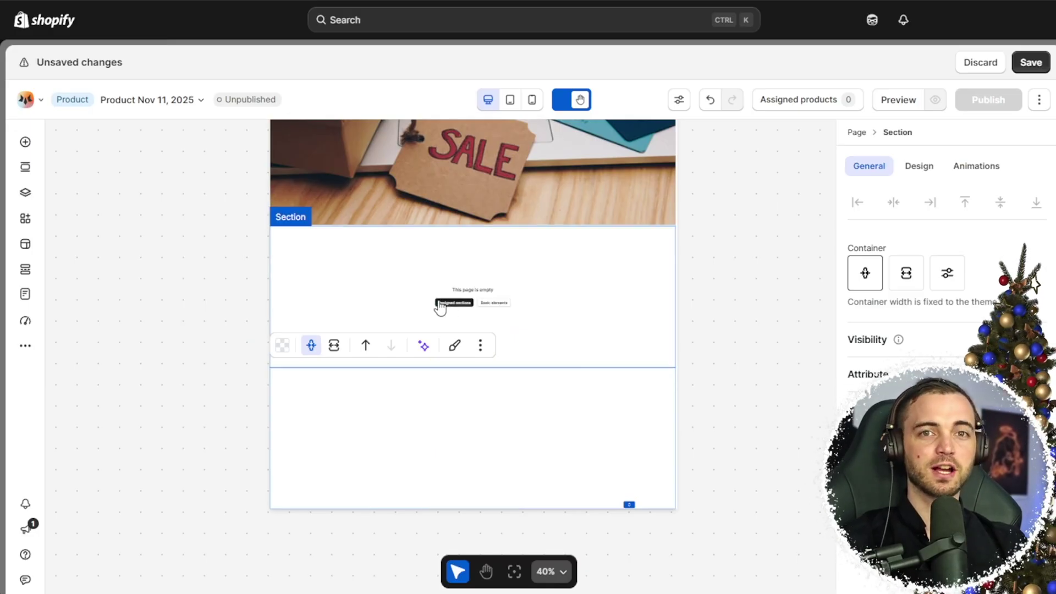
{"action": "left_click", "coordinate": [468, 284]}
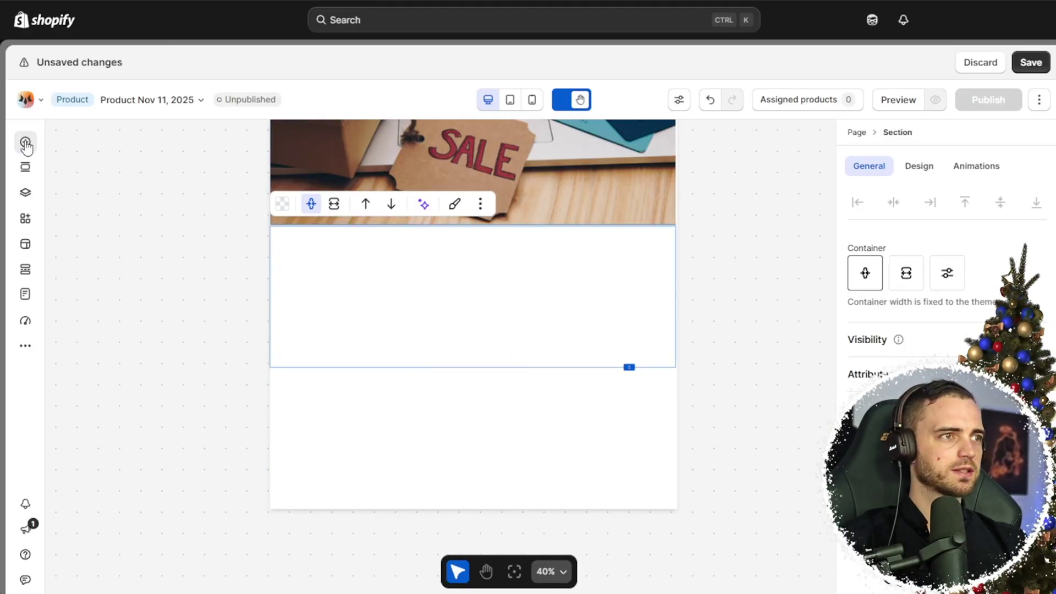
Step: Place a Product list of four t-shirt cards with prices in the section and resize it to fit
{"action": "key", "text": "e"}
{"action": "scroll", "coordinate": [117, 287], "scroll_direction": "down", "scroll_amount": 5}
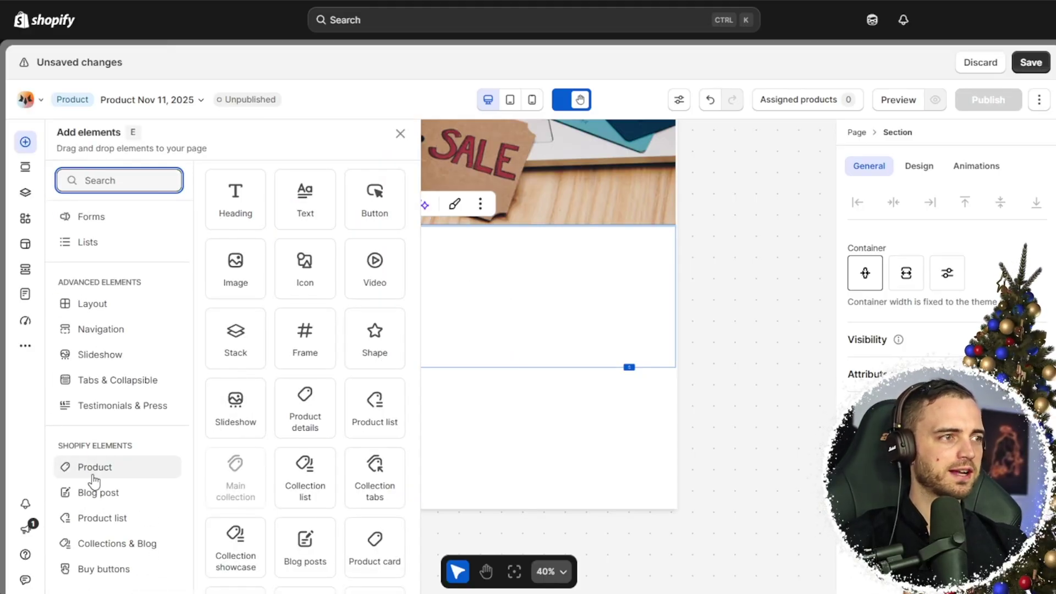
{"action": "left_click", "coordinate": [99, 522]}
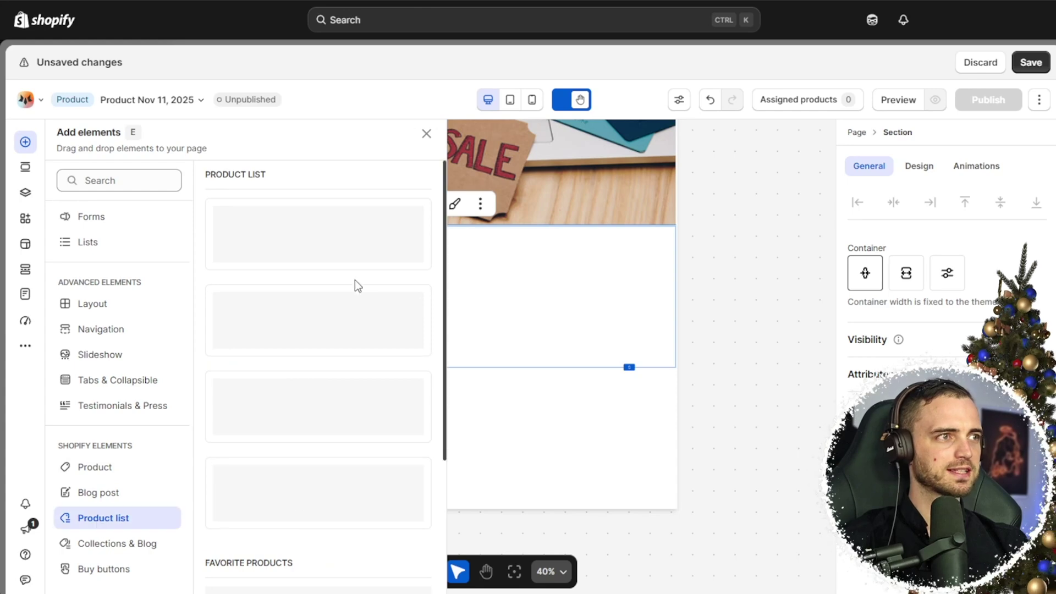
{"action": "left_click_drag", "start_coordinate": [355, 279], "coordinate": [460, 298]}
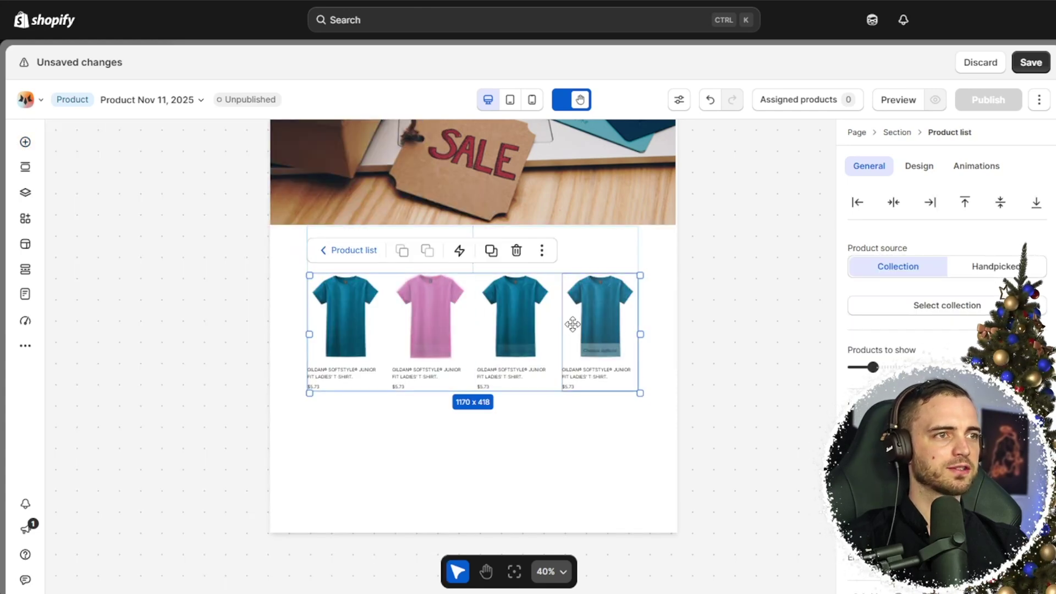
{"action": "mouse_move", "coordinate": [633, 343]}
{"action": "left_mouse_down"}
{"action": "mouse_move", "coordinate": [688, 371]}
{"action": "mouse_move", "coordinate": [631, 359]}
{"action": "left_mouse_up"}
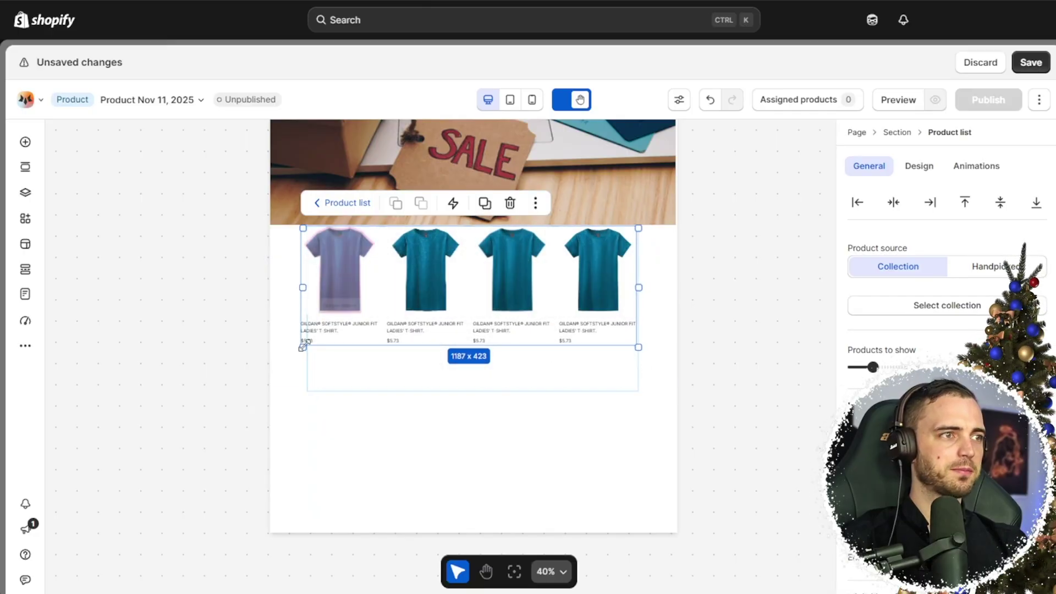
{"action": "left_click_drag", "start_coordinate": [303, 346], "coordinate": [312, 343]}
{"action": "left_click", "coordinate": [627, 362]}
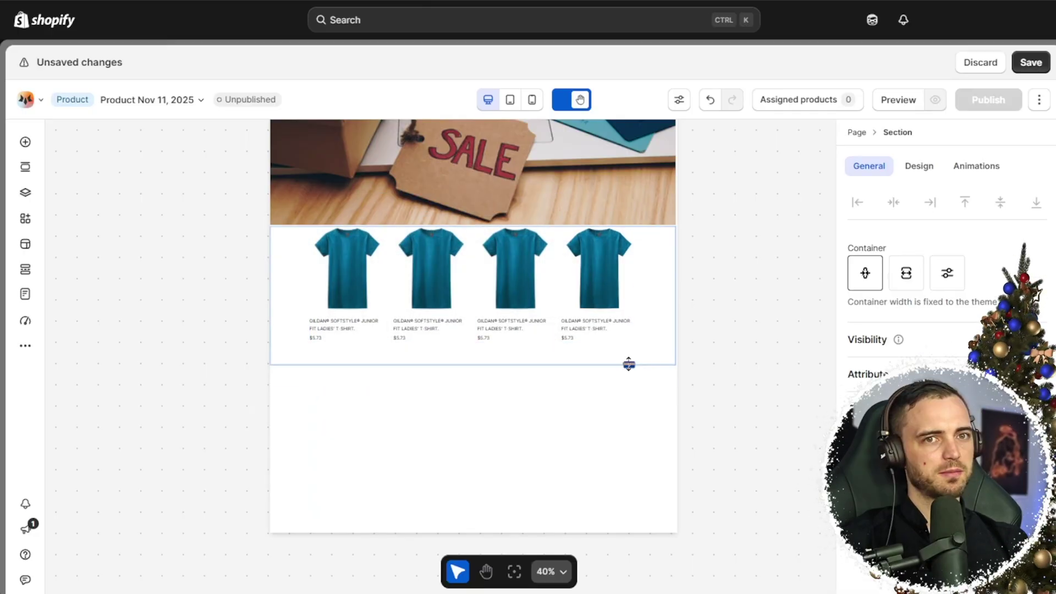
Step: Drop the Testimonials & Press carousel with three customer quotes into the empty section below the t-shirts
{"action": "left_click", "coordinate": [502, 405]}
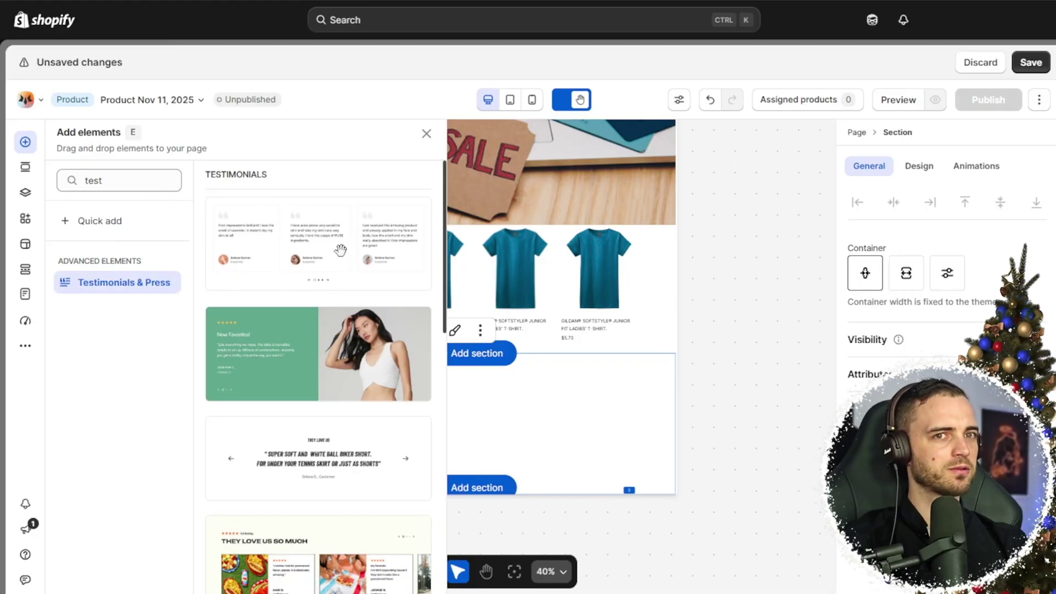
{"action": "left_click_drag", "start_coordinate": [323, 245], "coordinate": [394, 377]}
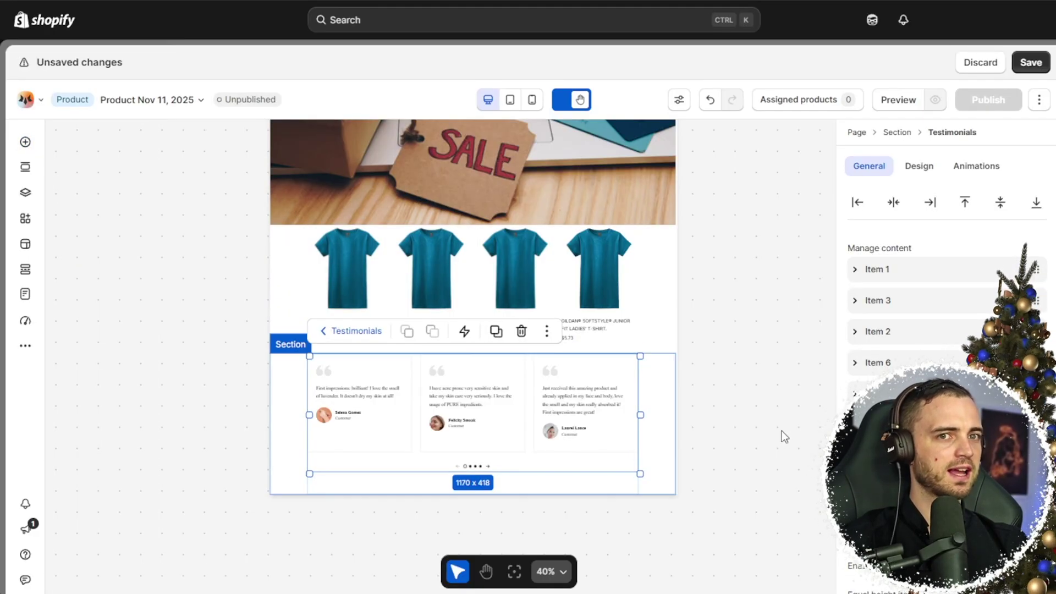
{"action": "scroll", "coordinate": [603, 420], "scroll_direction": "up", "scroll_amount": 3}
{"action": "scroll", "coordinate": [459, 159], "scroll_direction": "down", "scroll_amount": 2}
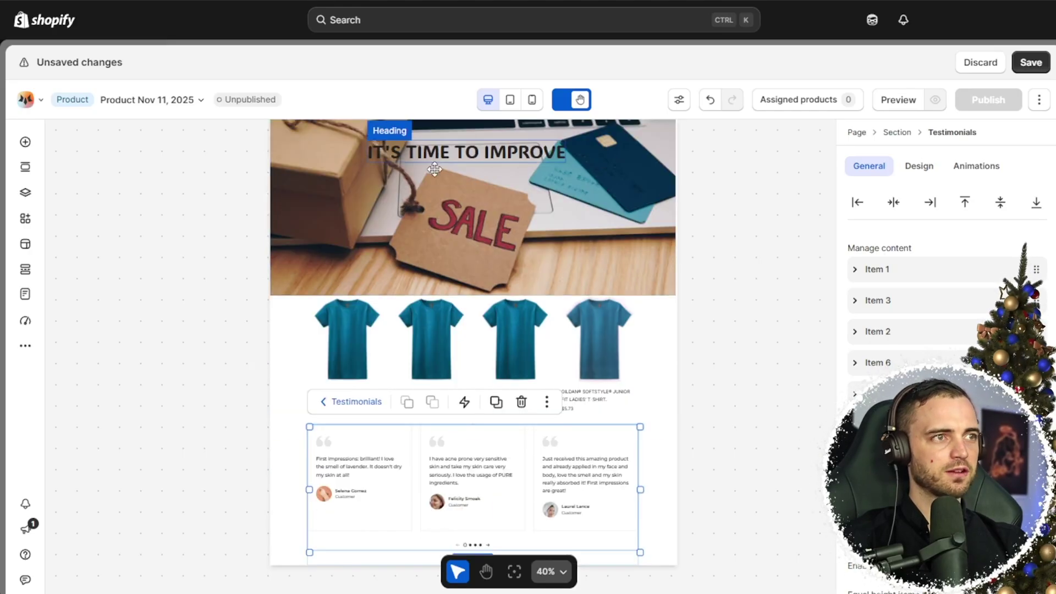
{"action": "scroll", "coordinate": [458, 249], "scroll_direction": "up", "scroll_amount": 2}
{"action": "left_click", "coordinate": [489, 257]}
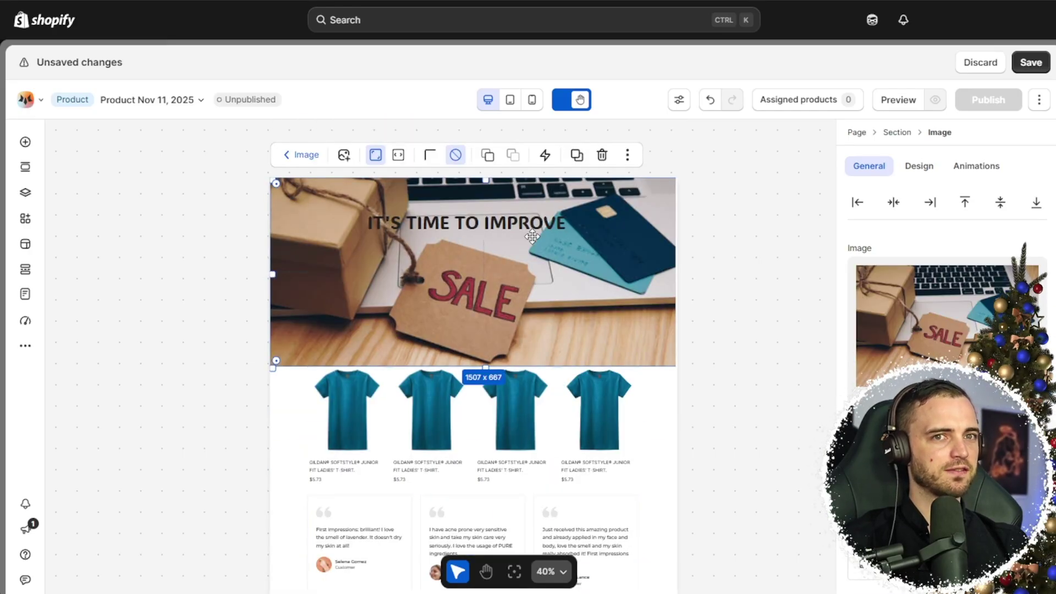
Step: Delete the SALE banner image and the leftover IT'S TIME TO IMPROVE heading
{"action": "key", "text": "Delete"}
{"action": "left_click", "coordinate": [490, 223]}
{"action": "key", "text": "Delete"}
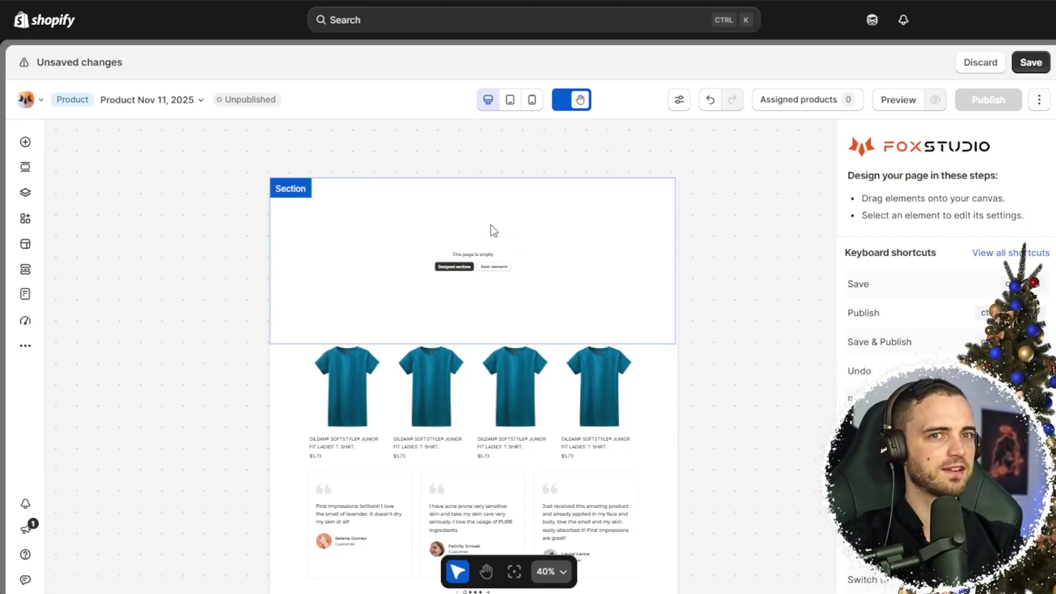
{"action": "left_click", "coordinate": [491, 226]}
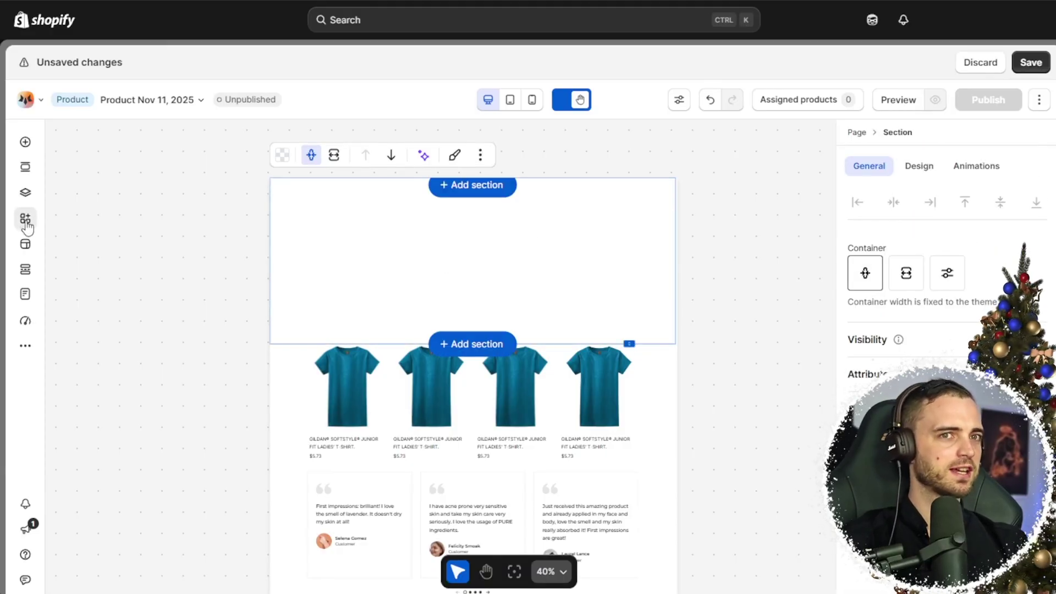
Step: Put the first 'Light and Powerful' hero from Add sections > Hero into the empty top section
{"action": "left_click", "coordinate": [26, 168]}
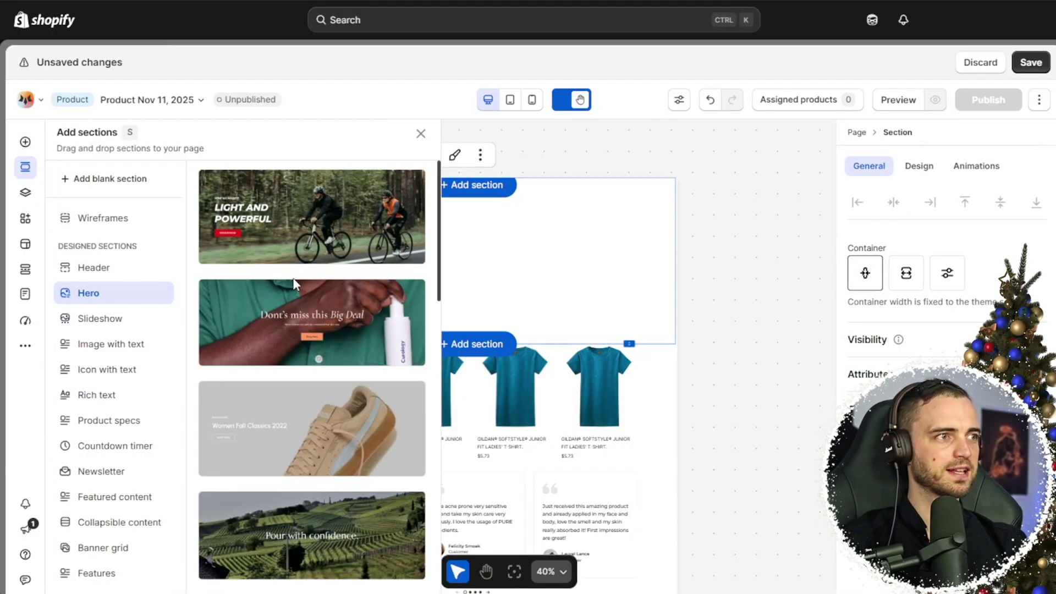
{"action": "left_click_drag", "start_coordinate": [137, 341], "coordinate": [478, 266]}
{"action": "scroll", "coordinate": [789, 457], "scroll_direction": "down", "scroll_amount": 6}
{"action": "scroll", "coordinate": [776, 441], "scroll_direction": "up", "scroll_amount": 3}
{"action": "scroll", "coordinate": [774, 413], "scroll_direction": "up", "scroll_amount": 2}
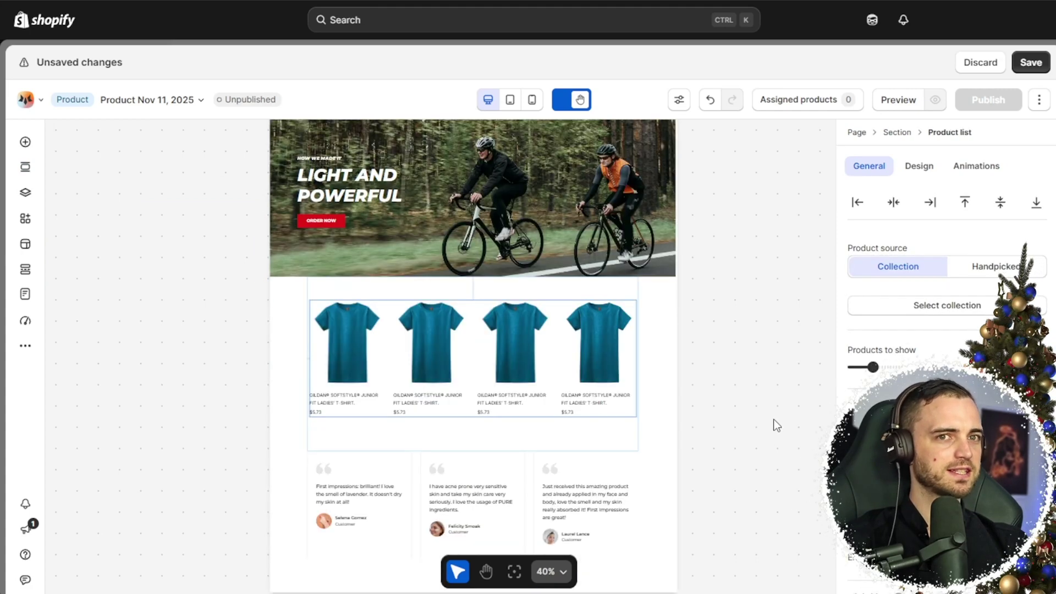
{"action": "scroll", "coordinate": [779, 422], "scroll_direction": "down", "scroll_amount": 2}
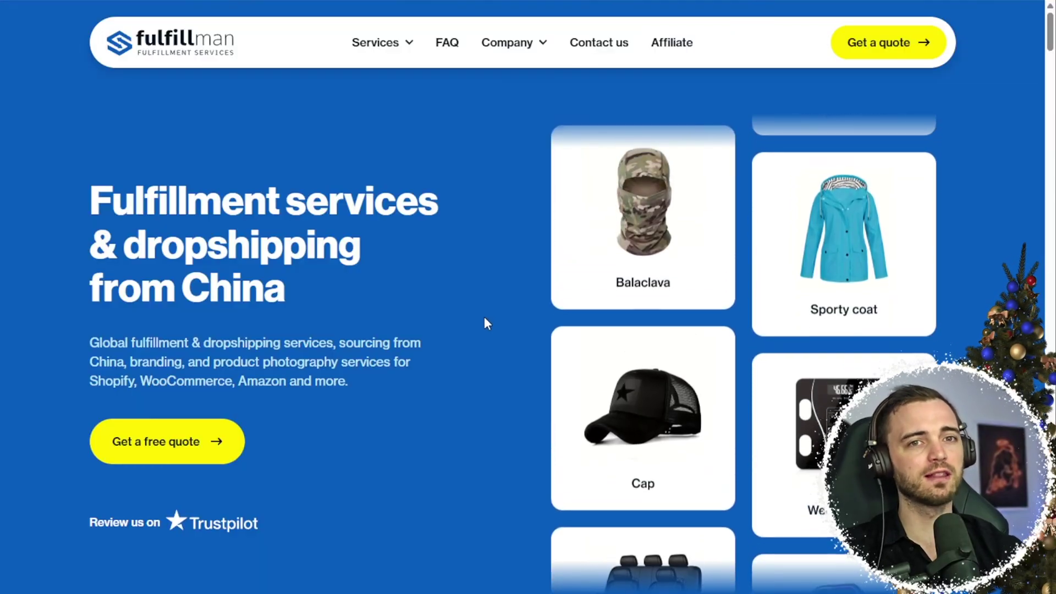
Step: Scroll the Fulfillman home page through 'Why choose Fulfillman?' and 'Who is Fulfillman suitable for?', back to 'What we can do for you'
{"action": "scroll", "coordinate": [484, 323], "scroll_direction": "down", "scroll_amount": 3}
{"action": "scroll", "coordinate": [483, 324], "scroll_direction": "up", "scroll_amount": 3}
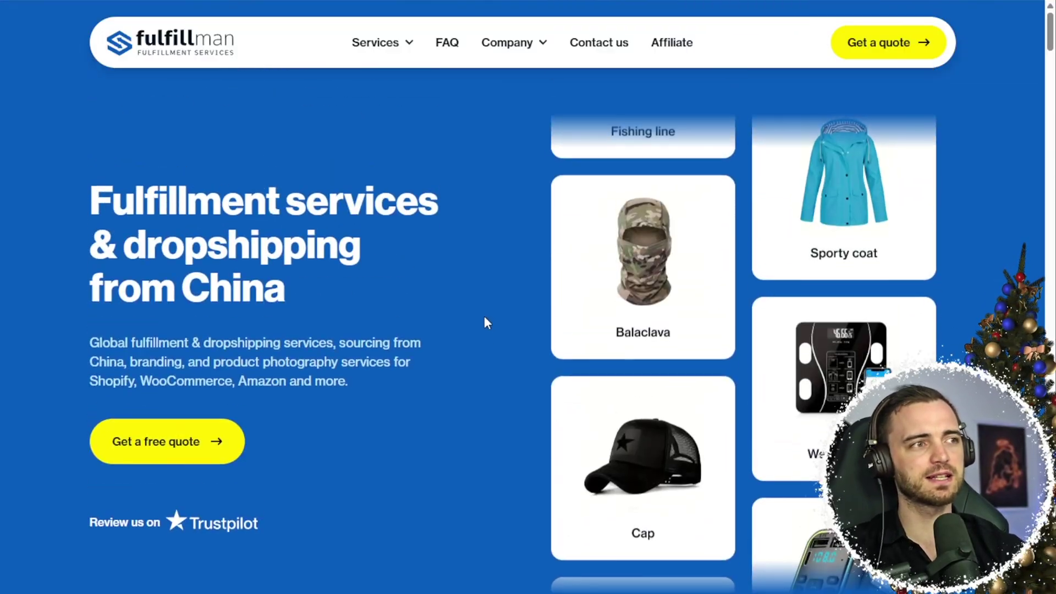
{"action": "scroll", "coordinate": [486, 323], "scroll_direction": "down", "scroll_amount": 3}
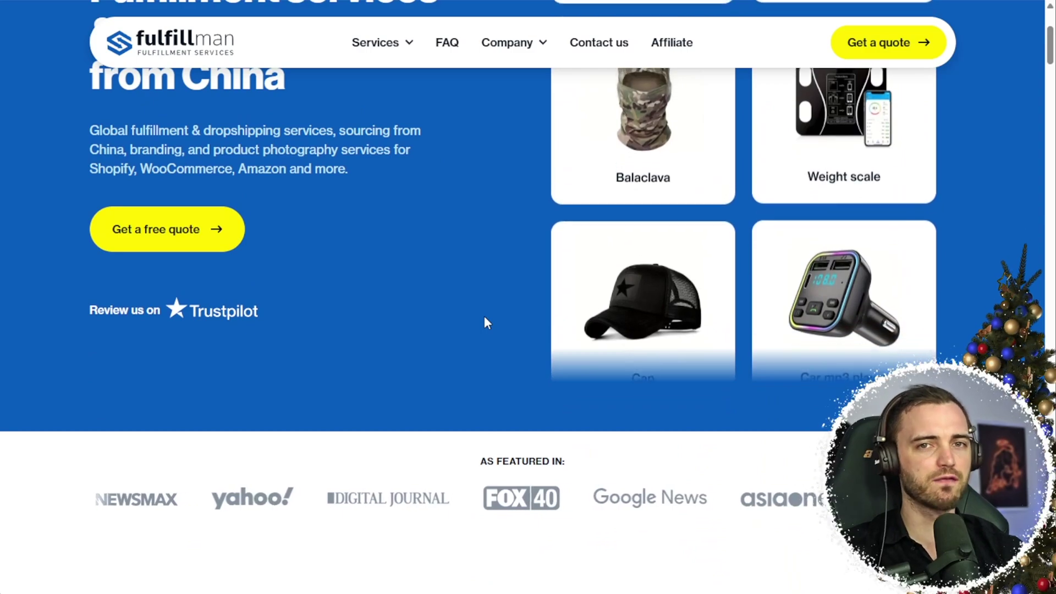
{"action": "scroll", "coordinate": [484, 321], "scroll_direction": "down", "scroll_amount": 7}
{"action": "scroll", "coordinate": [391, 245], "scroll_direction": "down", "scroll_amount": 3}
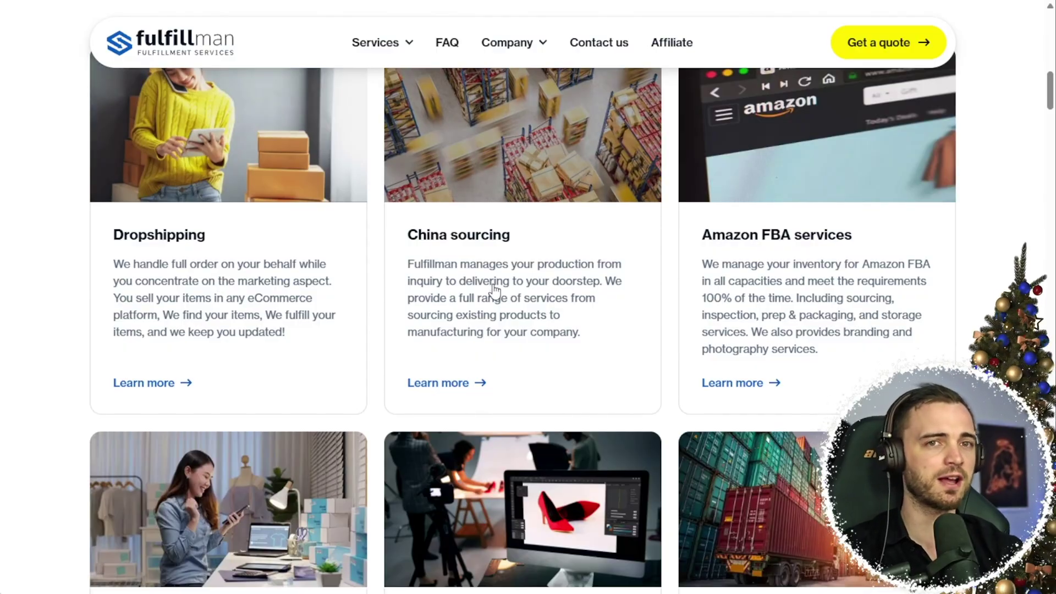
{"action": "scroll", "coordinate": [750, 366], "scroll_direction": "up", "scroll_amount": 1}
{"action": "scroll", "coordinate": [668, 358], "scroll_direction": "down", "scroll_amount": 5}
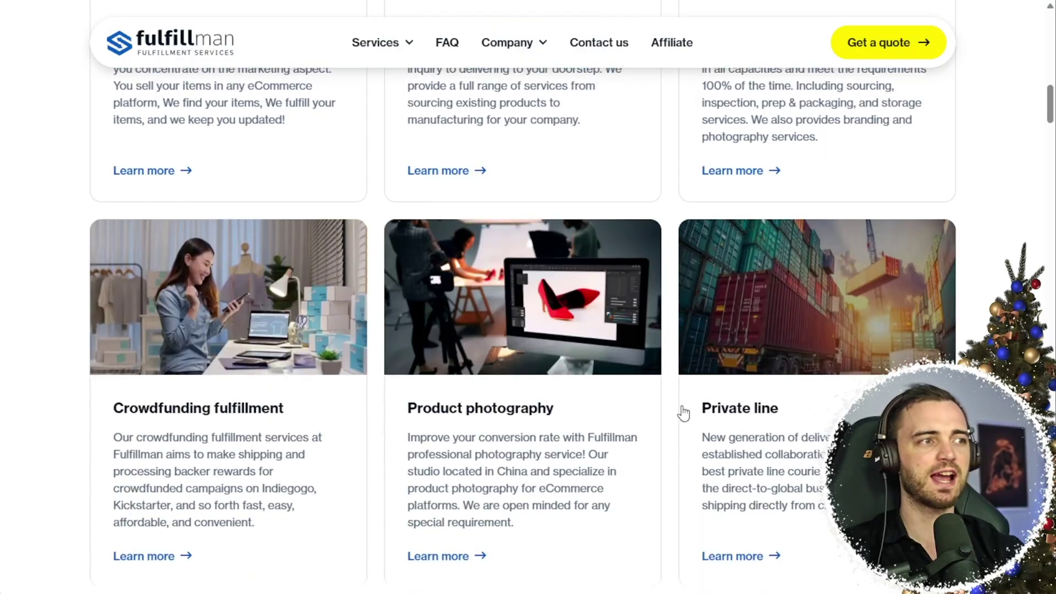
{"action": "scroll", "coordinate": [670, 437], "scroll_direction": "down", "scroll_amount": 3}
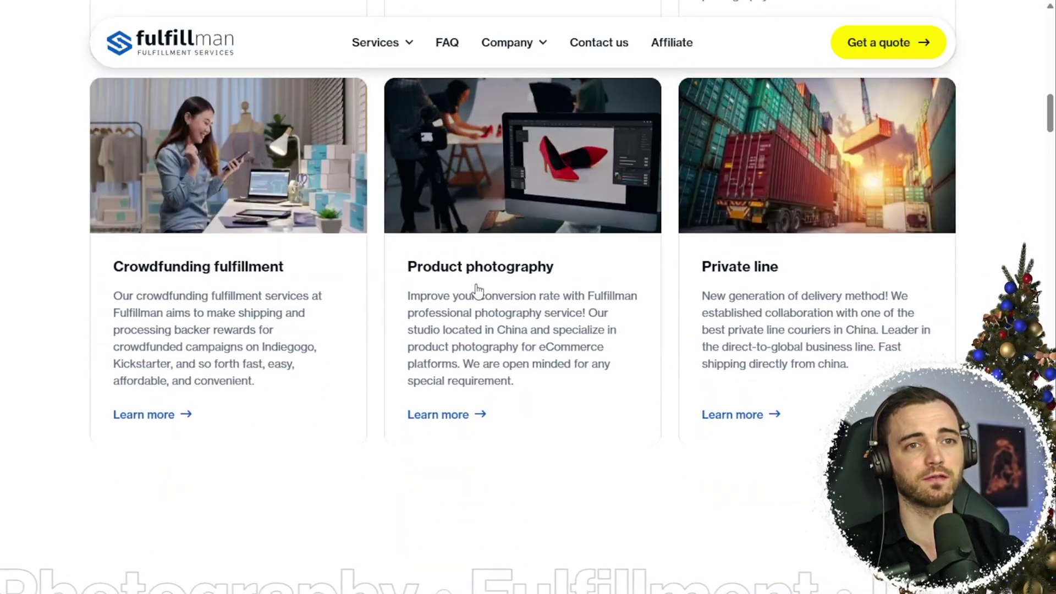
{"action": "scroll", "coordinate": [672, 301], "scroll_direction": "down", "scroll_amount": 10}
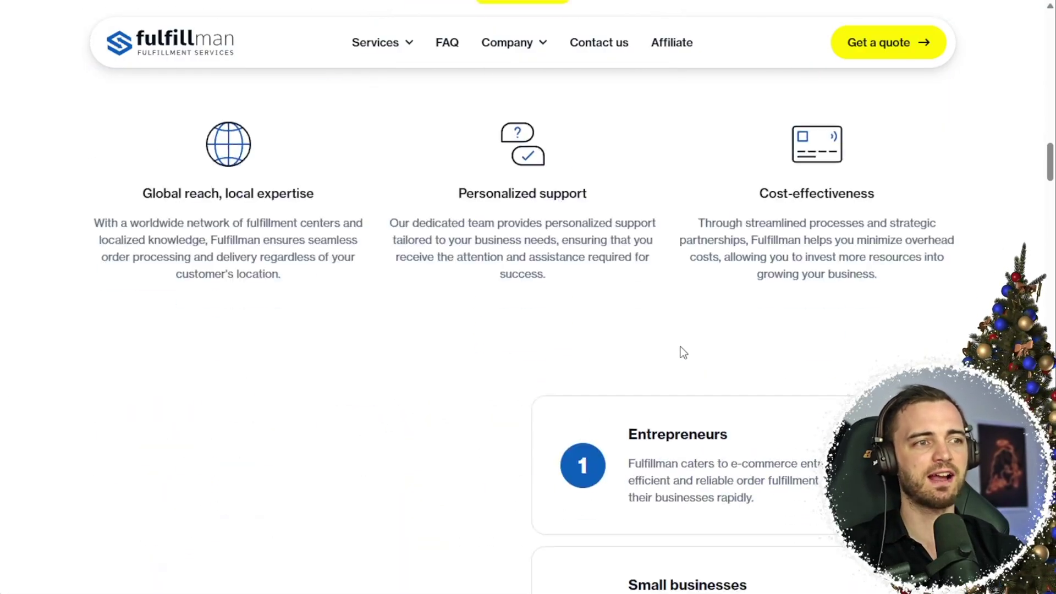
{"action": "scroll", "coordinate": [679, 328], "scroll_direction": "up", "scroll_amount": 2}
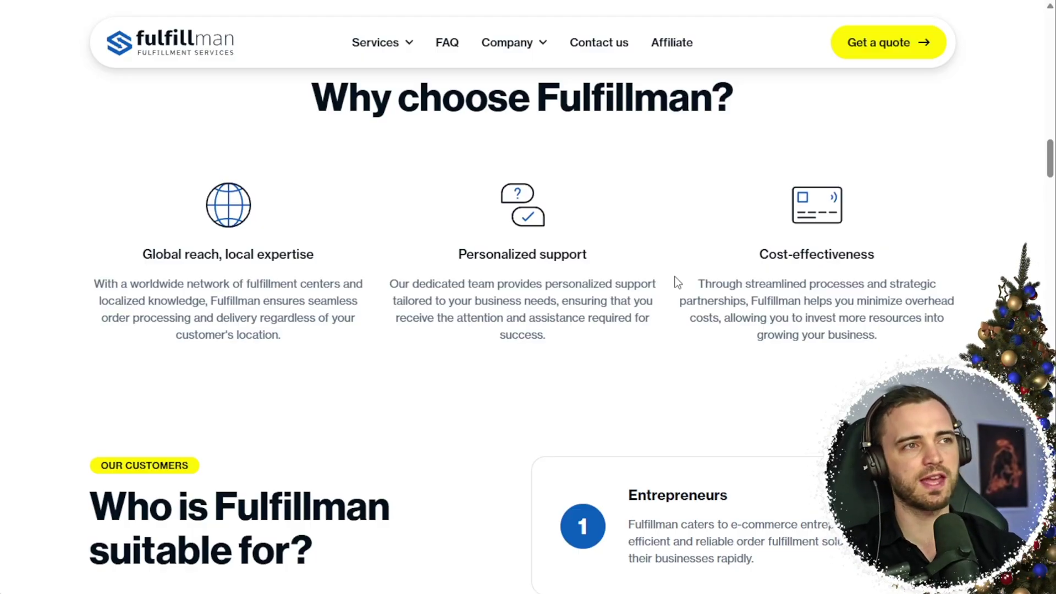
{"action": "scroll", "coordinate": [657, 311], "scroll_direction": "up", "scroll_amount": 1}
{"action": "scroll", "coordinate": [662, 313], "scroll_direction": "down", "scroll_amount": 4}
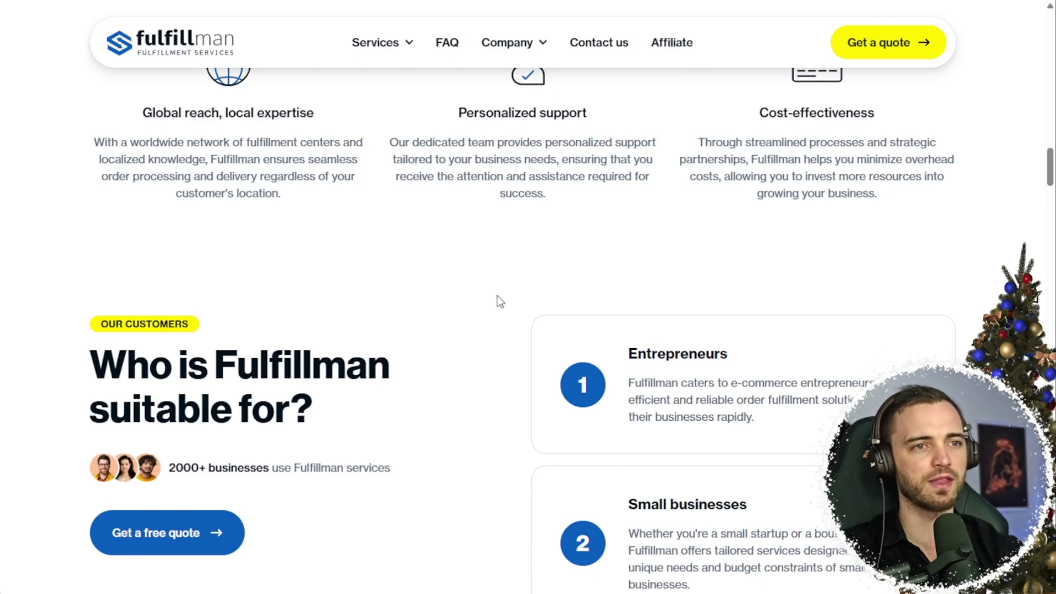
{"action": "scroll", "coordinate": [494, 308], "scroll_direction": "down", "scroll_amount": 4}
{"action": "scroll", "coordinate": [492, 306], "scroll_direction": "down", "scroll_amount": 4}
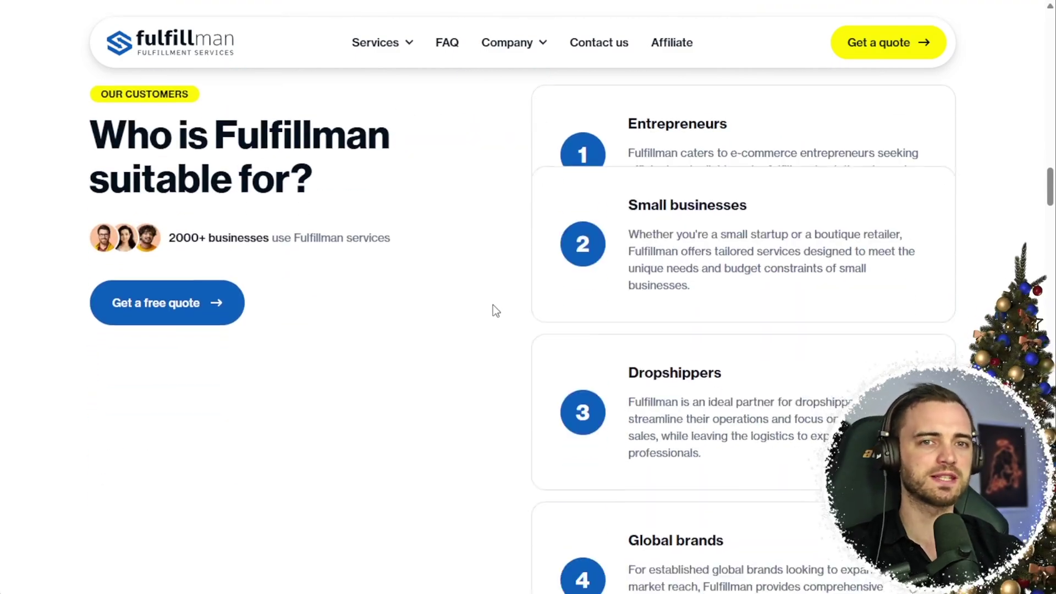
{"action": "scroll", "coordinate": [500, 321], "scroll_direction": "up", "scroll_amount": 10}
{"action": "scroll", "coordinate": [508, 323], "scroll_direction": "up", "scroll_amount": 15}
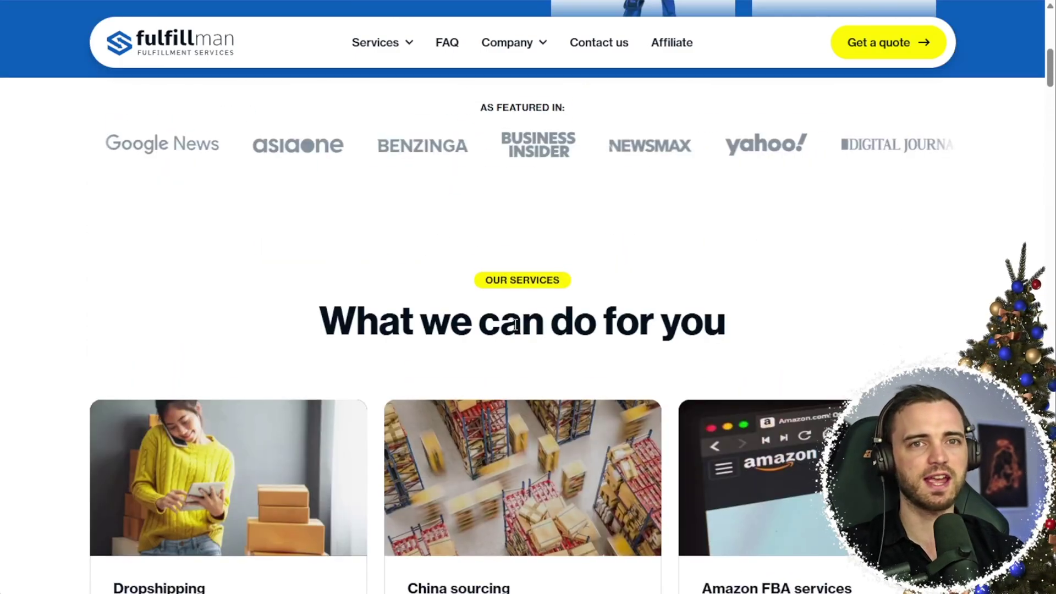